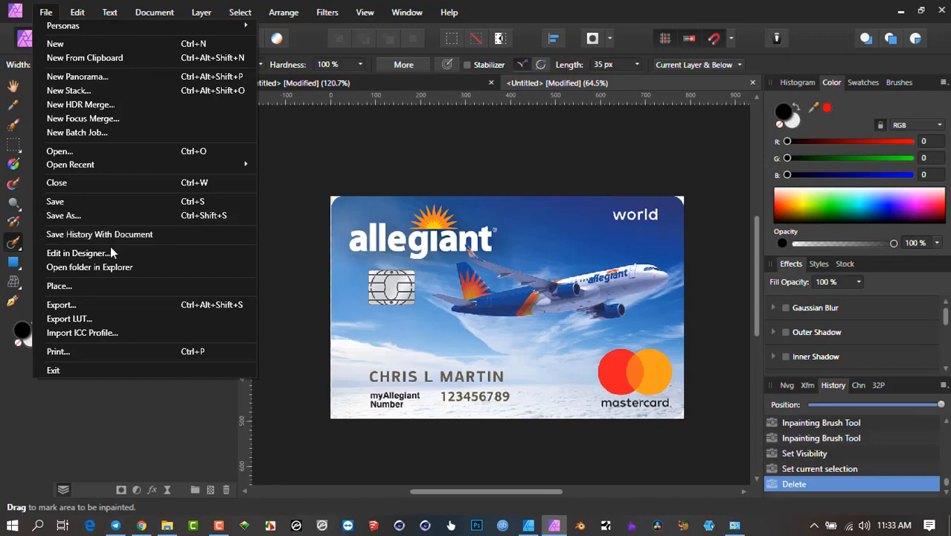
- Send the card document to Affinity Designer for editing, switch to that app and deselect the Background layer
{"action": "left_click", "coordinate": [110, 248]}
{"action": "left_click", "coordinate": [534, 530]}
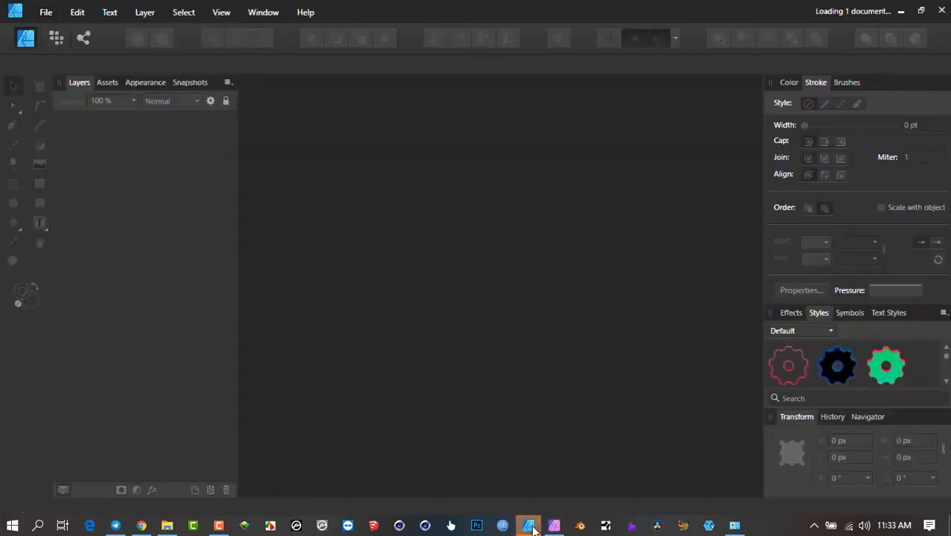
{"action": "left_click", "coordinate": [533, 529]}
{"action": "left_click", "coordinate": [529, 527]}
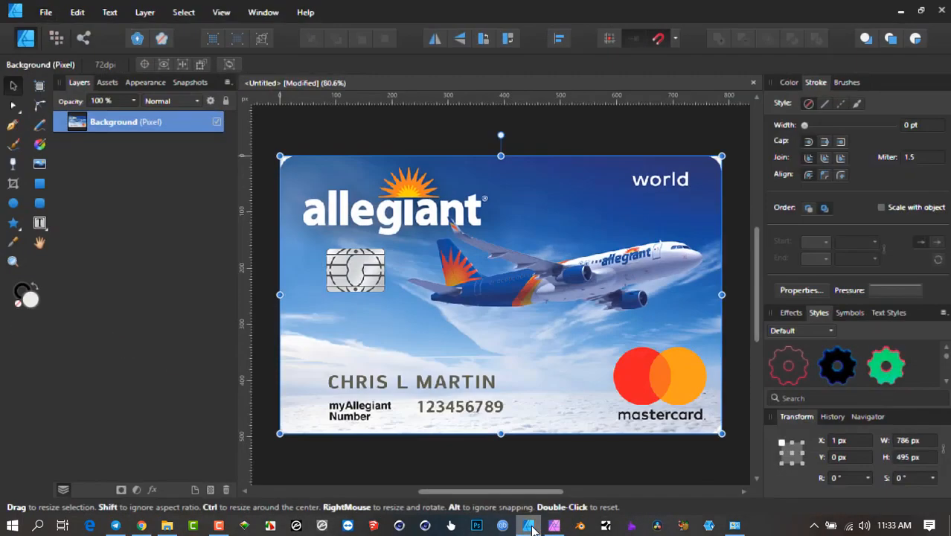
{"action": "left_click", "coordinate": [453, 136]}
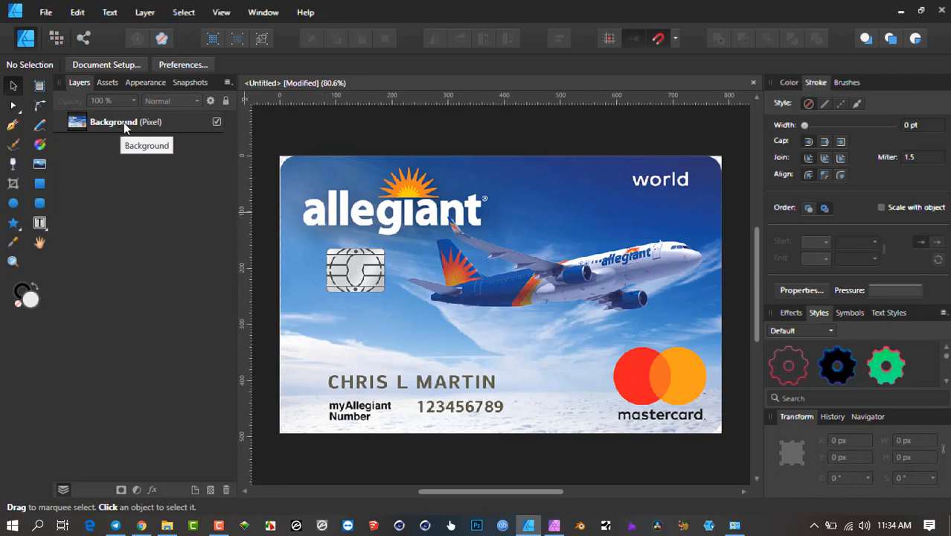
- Send the document back for editing in Affinity Photo and switch to that app
{"action": "left_click", "coordinate": [46, 13]}
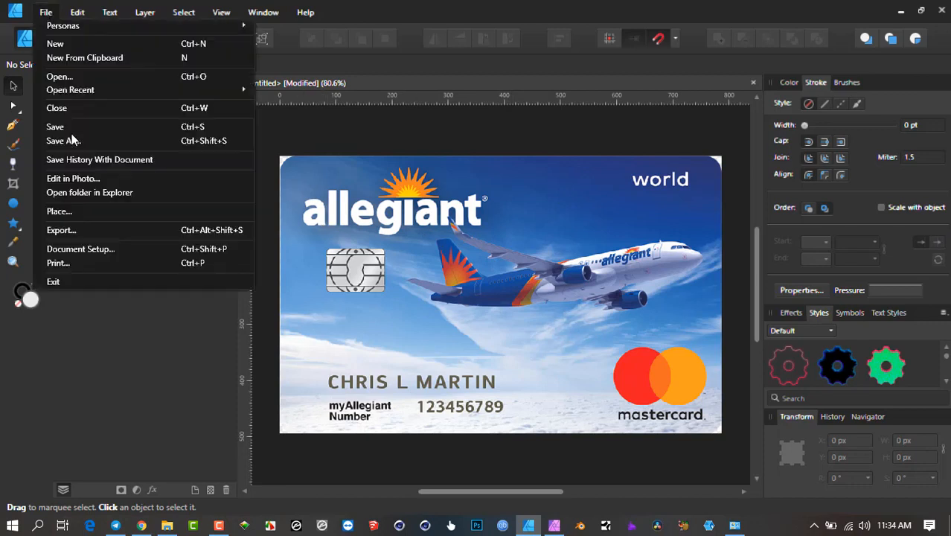
{"action": "left_click", "coordinate": [75, 178]}
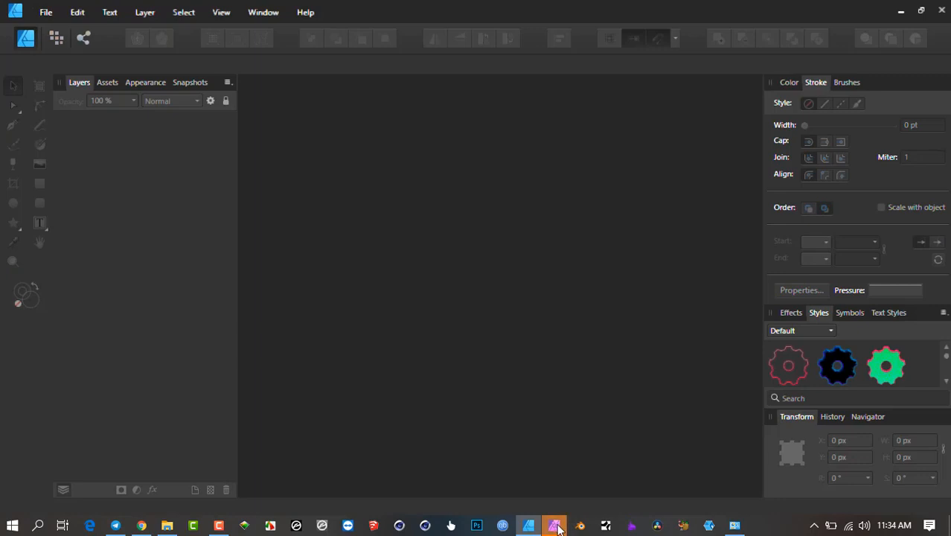
{"action": "left_click", "coordinate": [557, 527]}
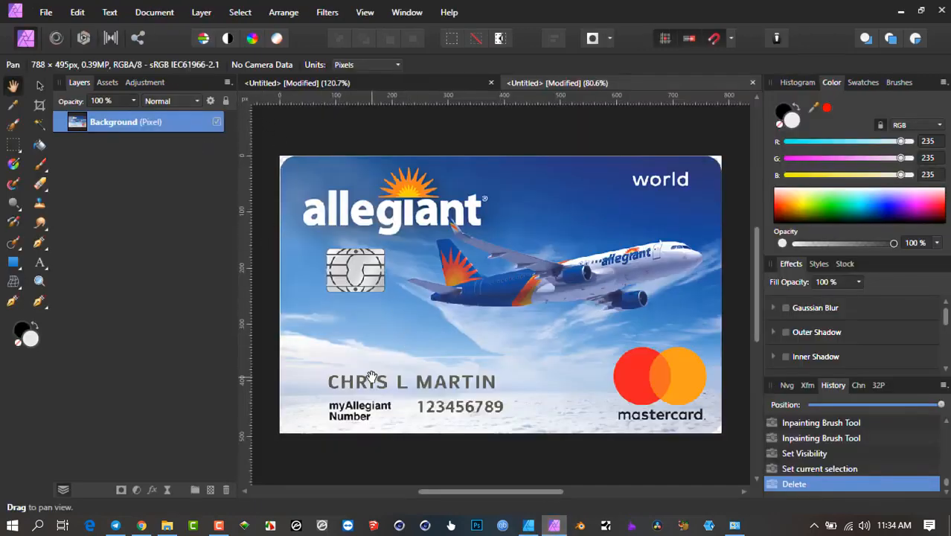
- Look through the healing and retouching tools and activate the Inpainting Brush Tool
{"action": "left_click", "coordinate": [12, 245]}
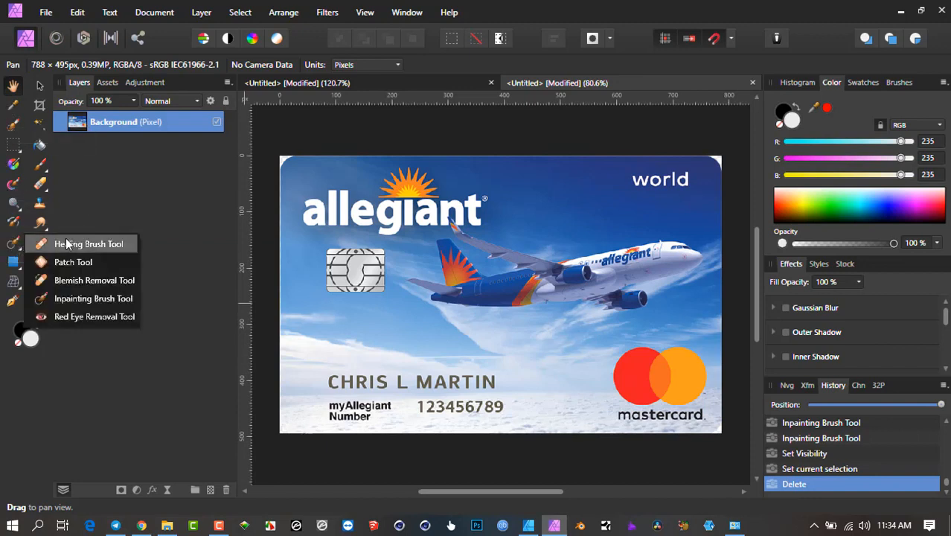
{"action": "left_click", "coordinate": [43, 244]}
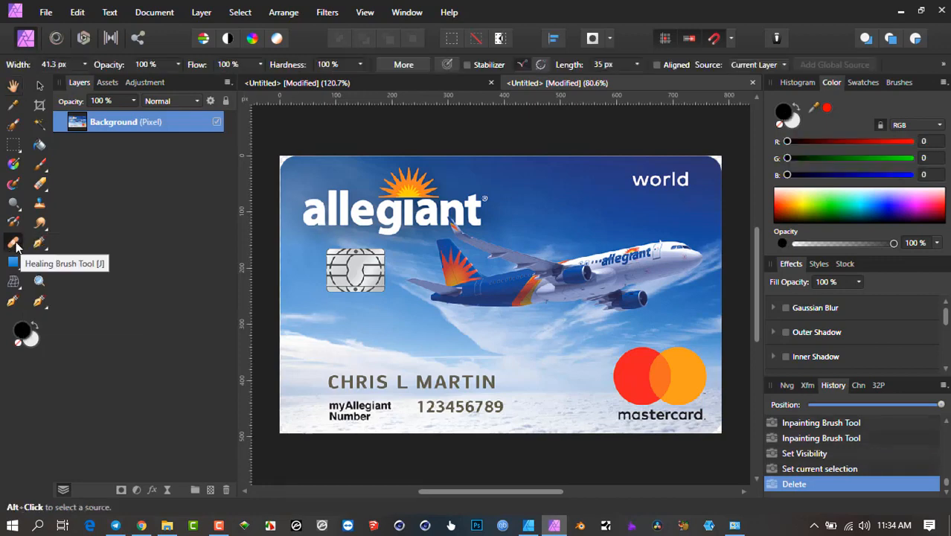
{"action": "left_click", "coordinate": [15, 244]}
{"action": "left_click", "coordinate": [83, 298]}
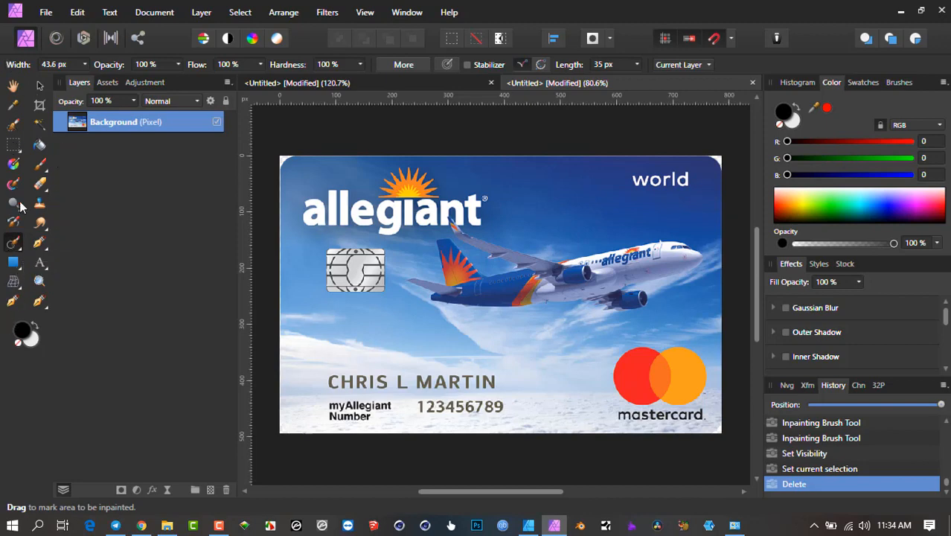
- Open the tools customization, add the Defringe Tool to the tool set and remove it again
{"action": "left_click", "coordinate": [290, 13]}
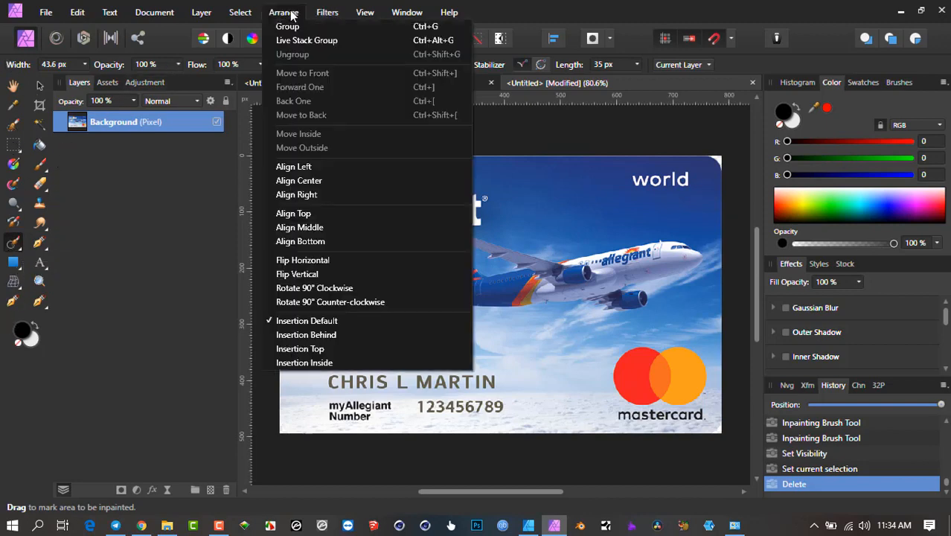
{"action": "mouse_move", "coordinate": [366, 13]}
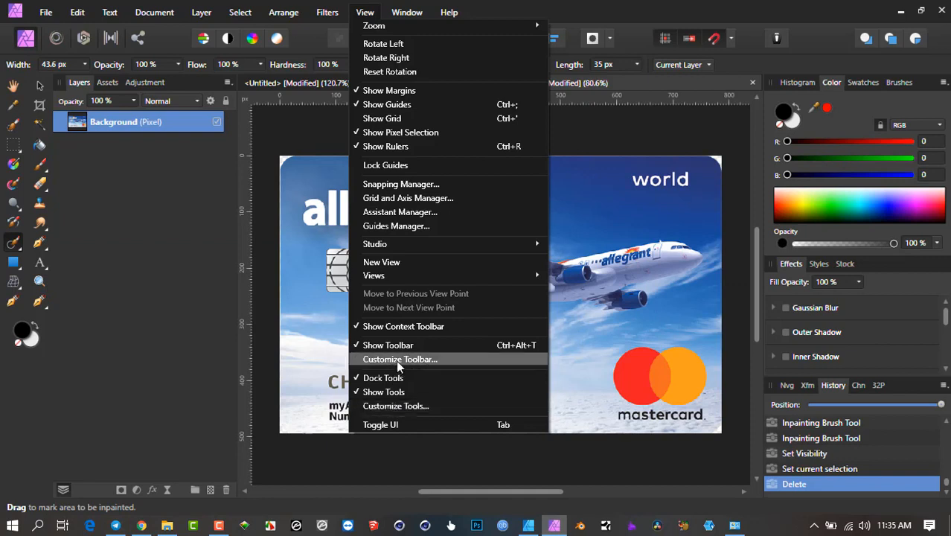
{"action": "left_click", "coordinate": [390, 406]}
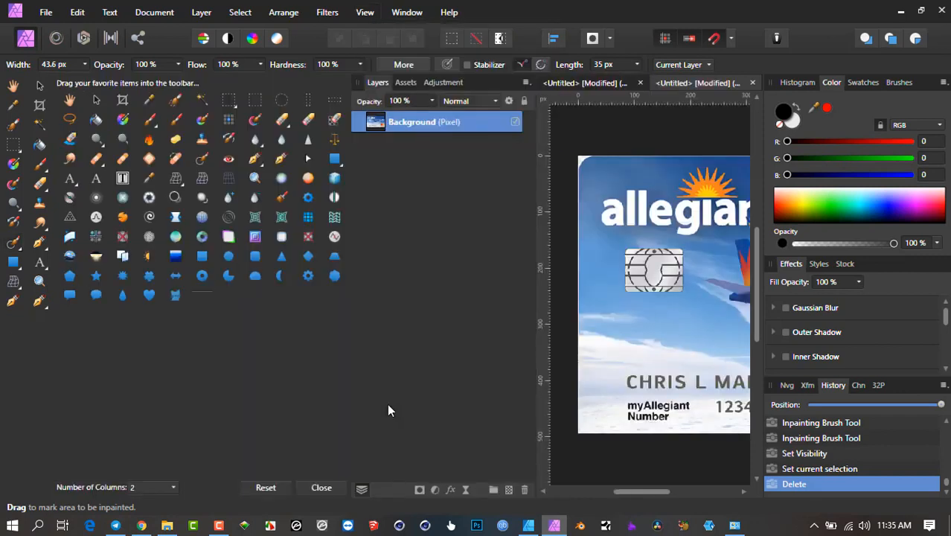
{"action": "left_click", "coordinate": [365, 12]}
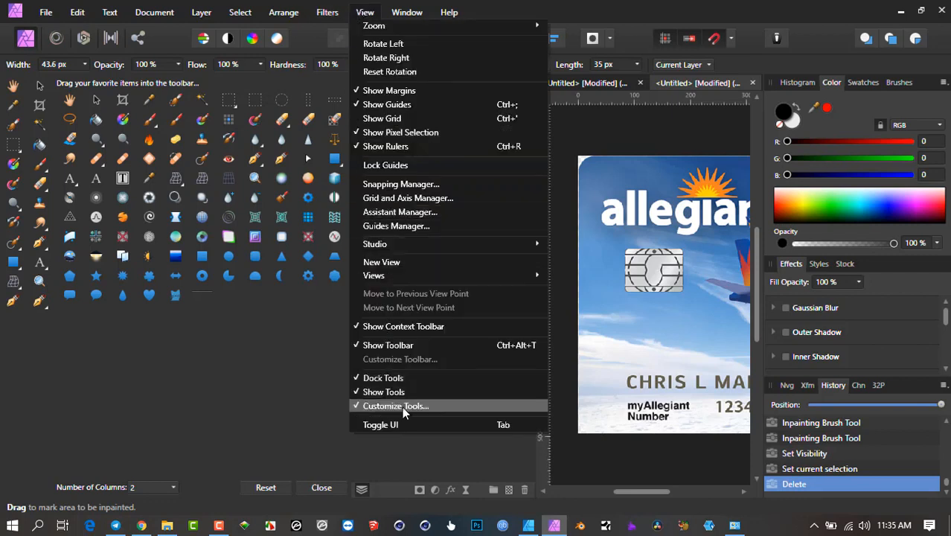
{"action": "left_click", "coordinate": [191, 363]}
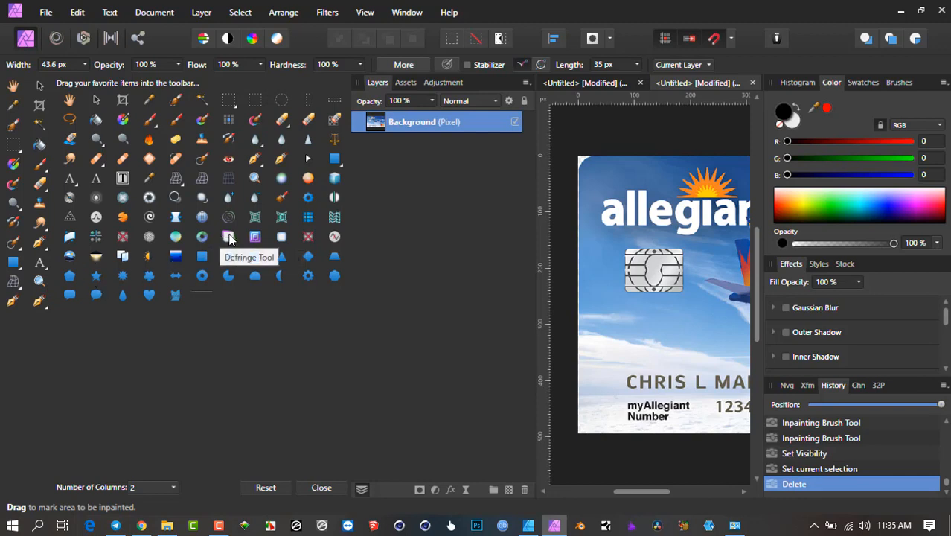
{"action": "left_click_drag", "start_coordinate": [229, 236], "coordinate": [15, 323]}
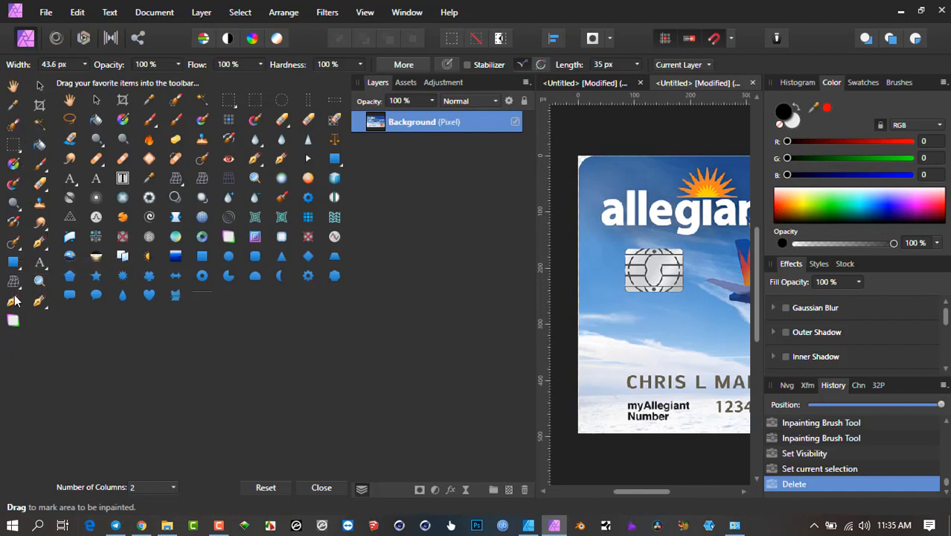
{"action": "left_click_drag", "start_coordinate": [12, 320], "coordinate": [225, 301]}
- Try a 1-column tools layout, return it to 2 columns and close the tools customization
{"action": "left_click", "coordinate": [172, 488]}
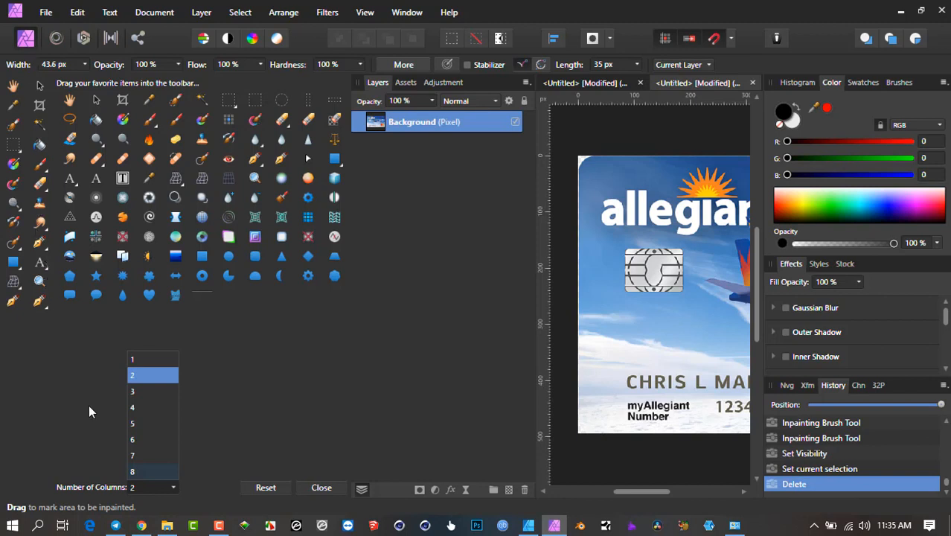
{"action": "left_click", "coordinate": [152, 483]}
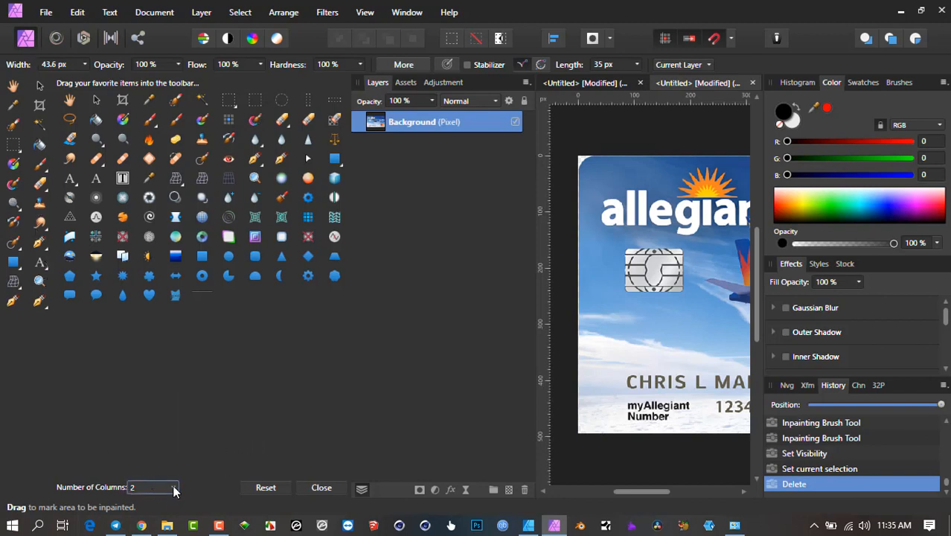
{"action": "left_click", "coordinate": [175, 489]}
{"action": "left_click", "coordinate": [145, 360]}
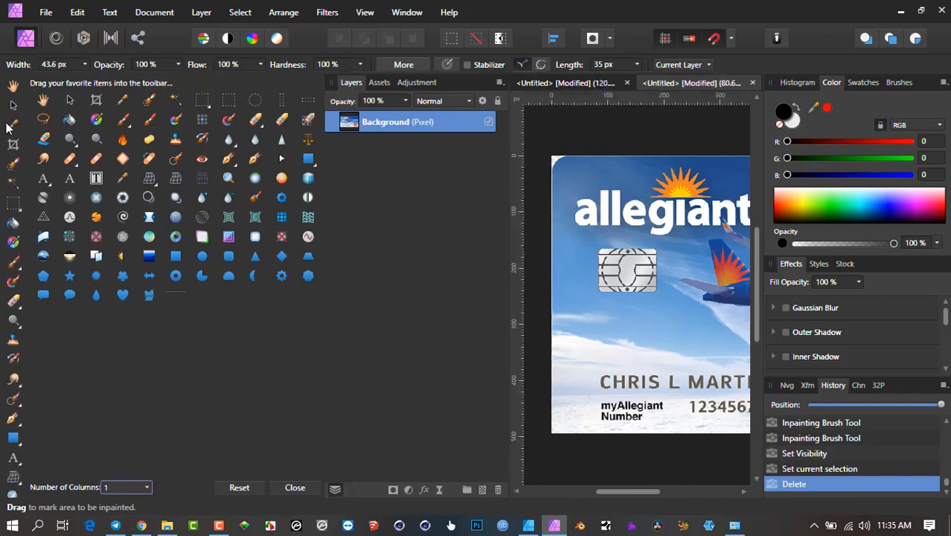
{"action": "left_click", "coordinate": [147, 488]}
{"action": "left_click", "coordinate": [113, 375]}
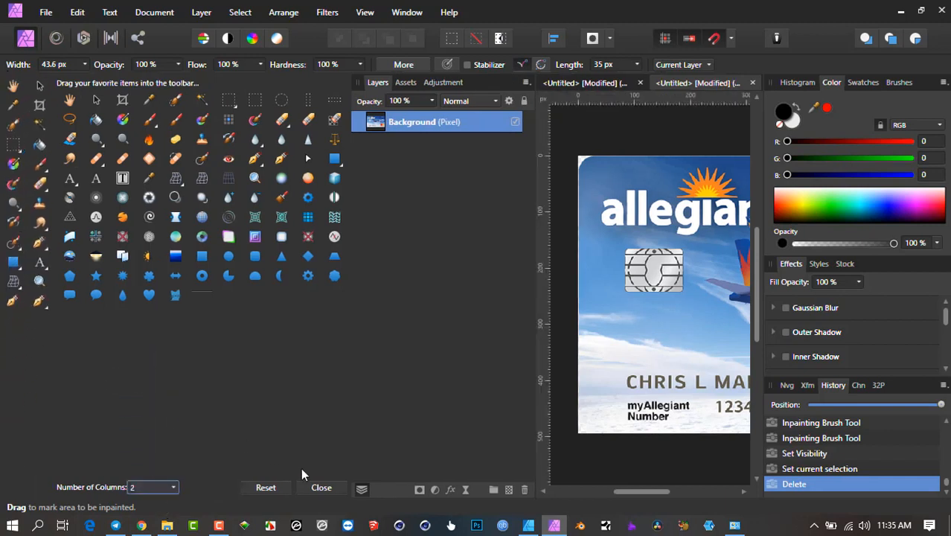
{"action": "left_click", "coordinate": [315, 487]}
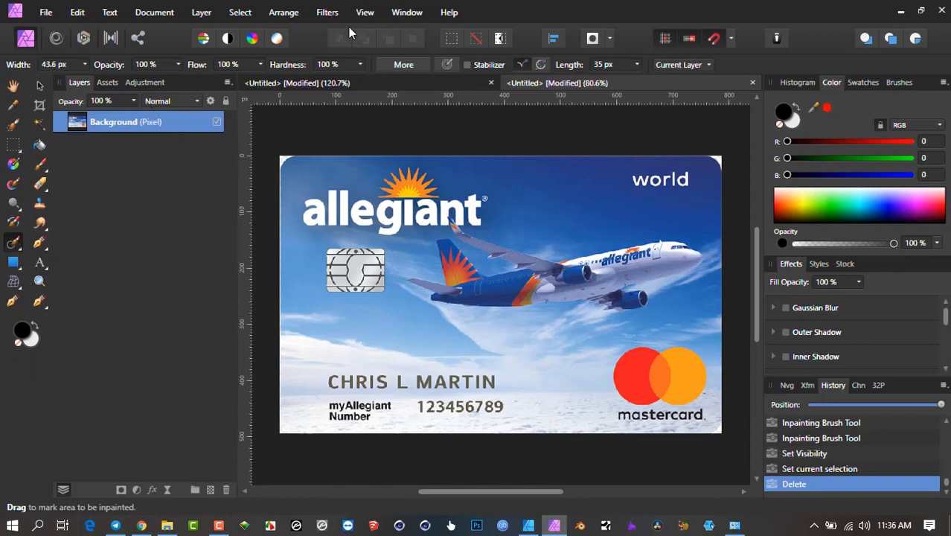
{"action": "left_click", "coordinate": [365, 11]}
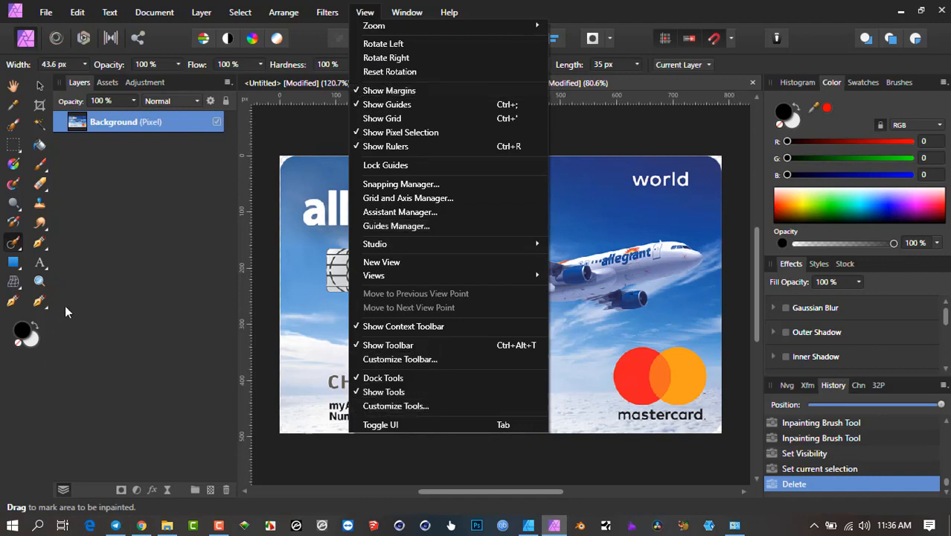
{"action": "left_click", "coordinate": [88, 280]}
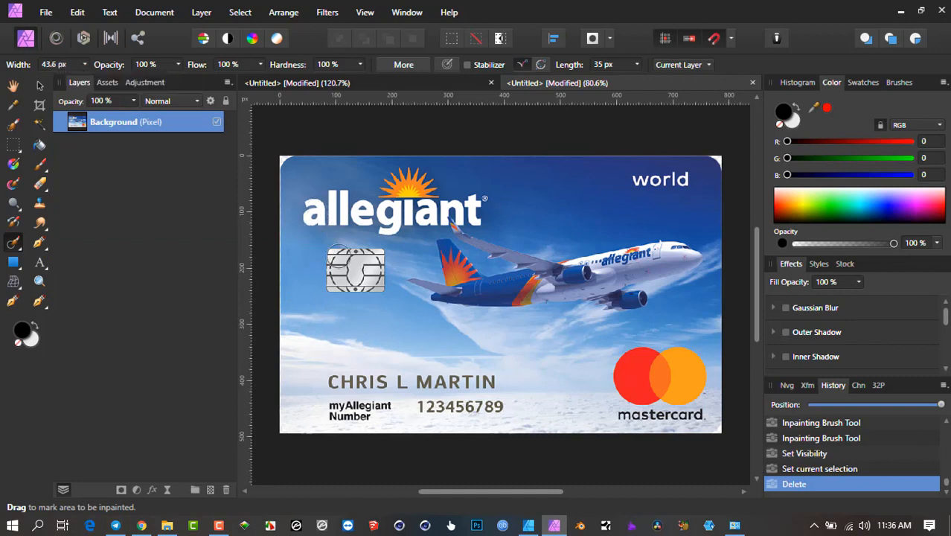
- Set the inpainting brush to 45.7 px wide with 16% hardness and paint a test stroke over the card's chip
{"action": "key", "text": "bracketright"}
{"action": "key", "text": "bracketleft"}
{"action": "left_click", "coordinate": [360, 65]}
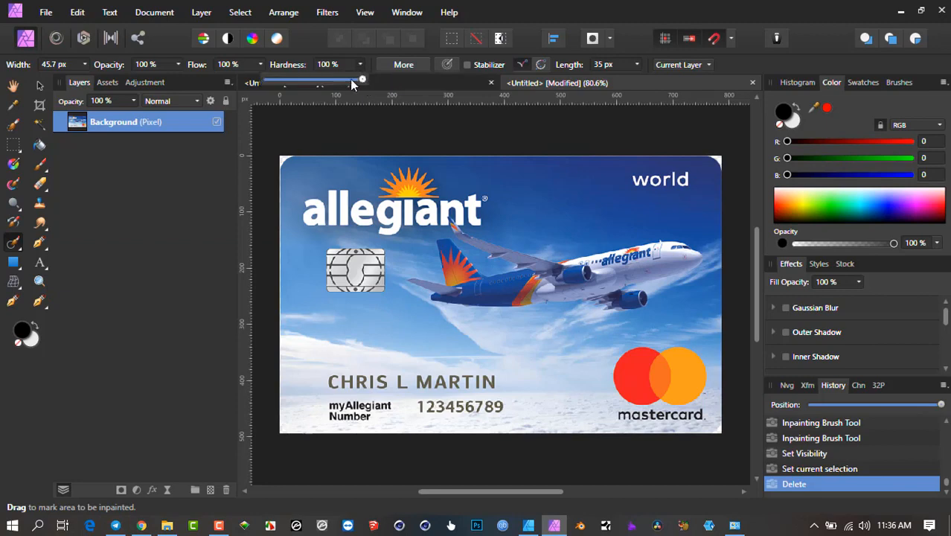
{"action": "left_click_drag", "start_coordinate": [353, 82], "coordinate": [281, 82]}
{"action": "left_click_drag", "start_coordinate": [343, 262], "coordinate": [335, 276]}
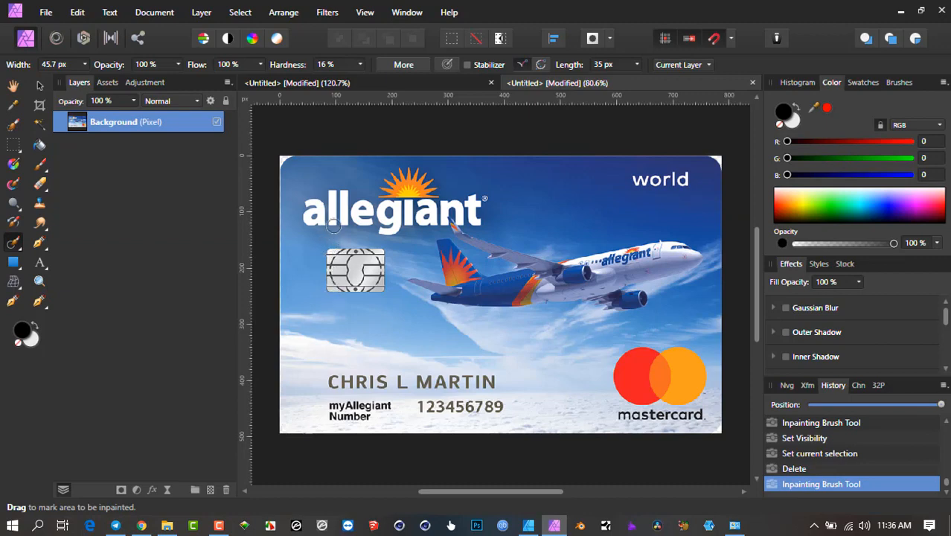
- Set the brush hardness to 100% and inpaint away the card's chip
{"action": "left_click", "coordinate": [360, 65]}
{"action": "left_click_drag", "start_coordinate": [361, 79], "coordinate": [470, 75]}
{"action": "mouse_move", "coordinate": [330, 259]}
{"action": "left_mouse_down"}
{"action": "mouse_move", "coordinate": [372, 258]}
{"action": "mouse_move", "coordinate": [376, 279]}
{"action": "mouse_move", "coordinate": [324, 277]}
{"action": "mouse_move", "coordinate": [365, 270]}
{"action": "mouse_move", "coordinate": [331, 257]}
{"action": "mouse_move", "coordinate": [357, 257]}
{"action": "left_mouse_up"}
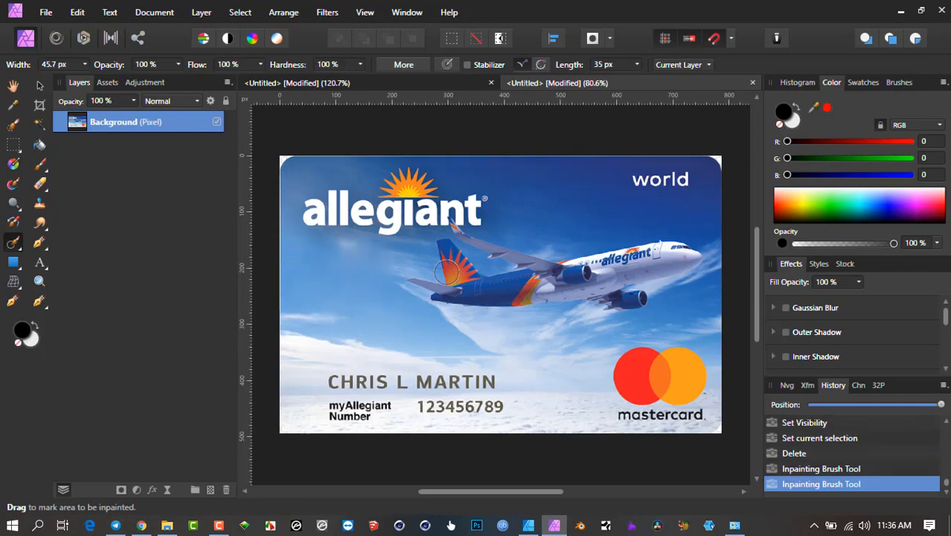
- Inpaint away the cardholder's name, the member number with its label, and the "world" text on the card
{"action": "mouse_move", "coordinate": [332, 392]}
{"action": "left_mouse_down"}
{"action": "mouse_move", "coordinate": [328, 381]}
{"action": "mouse_move", "coordinate": [500, 382]}
{"action": "left_mouse_up"}
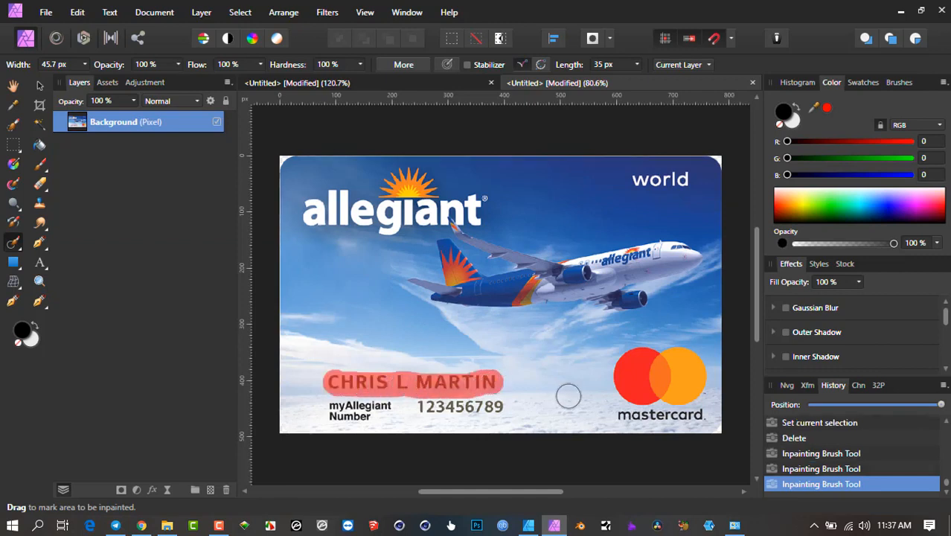
{"action": "left_click_drag", "start_coordinate": [406, 382], "coordinate": [485, 384]}
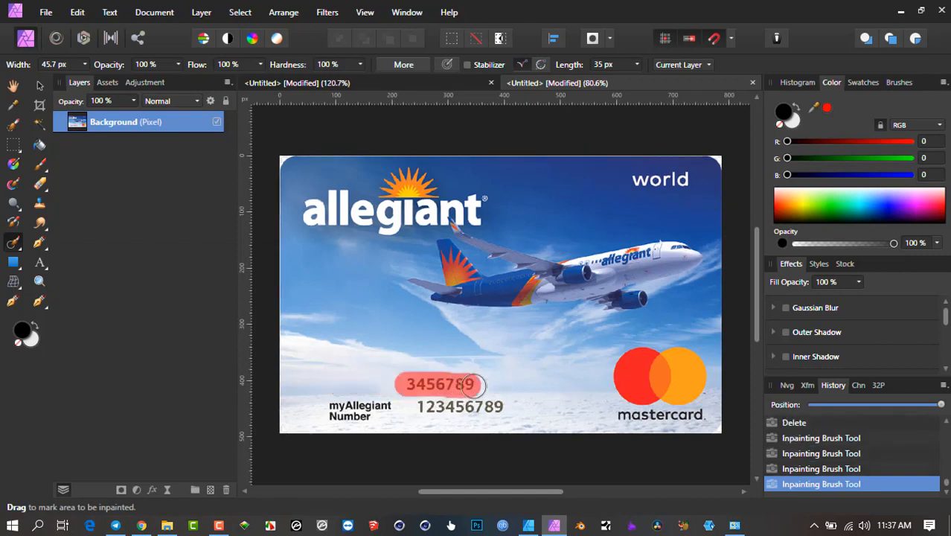
{"action": "mouse_move", "coordinate": [327, 408]}
{"action": "left_mouse_down"}
{"action": "mouse_move", "coordinate": [390, 407]}
{"action": "mouse_move", "coordinate": [340, 412]}
{"action": "left_mouse_up"}
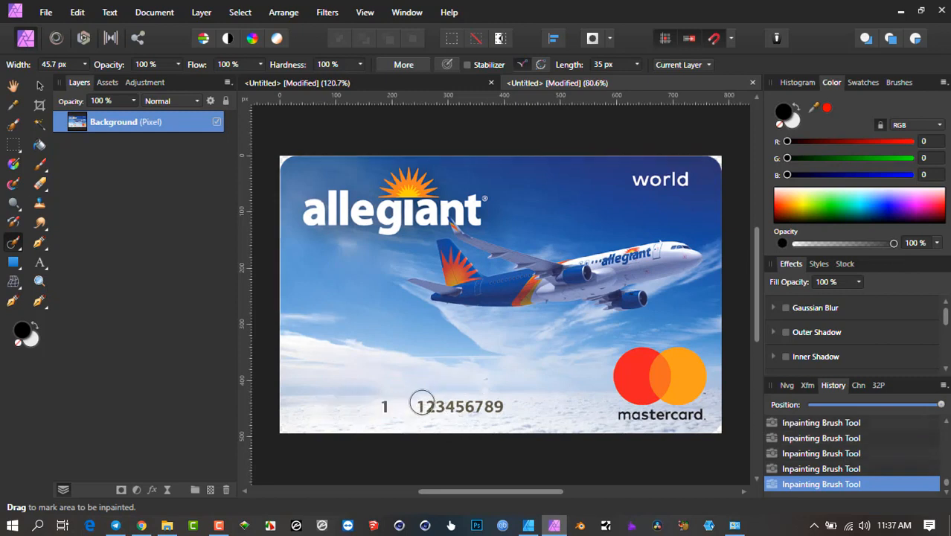
{"action": "left_click_drag", "start_coordinate": [382, 407], "coordinate": [512, 408]}
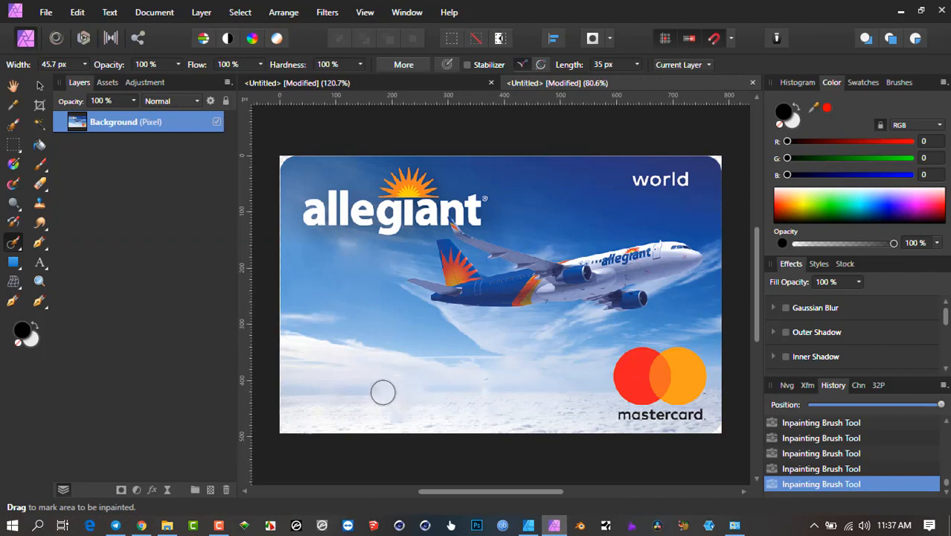
{"action": "left_click_drag", "start_coordinate": [383, 392], "coordinate": [421, 392]}
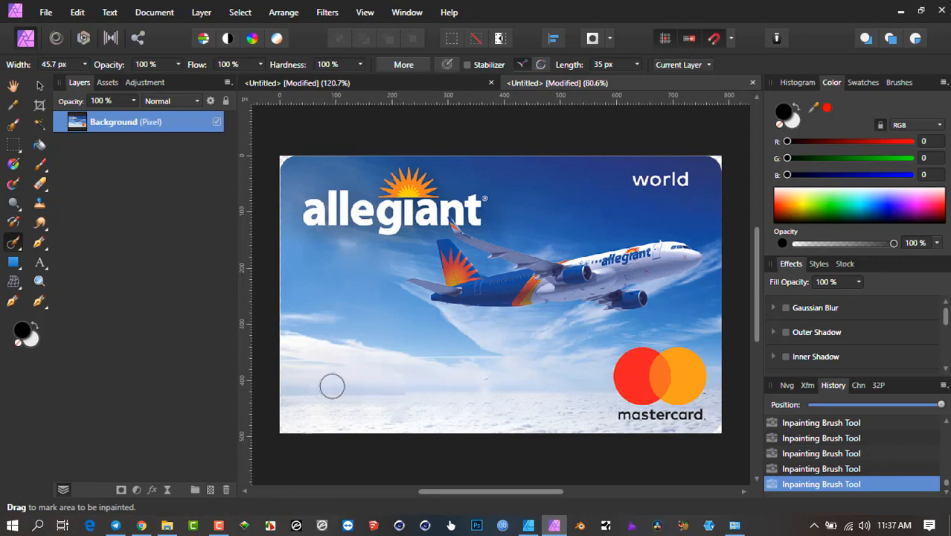
{"action": "mouse_move", "coordinate": [639, 186]}
{"action": "left_mouse_down"}
{"action": "mouse_move", "coordinate": [692, 178]}
{"action": "mouse_move", "coordinate": [655, 186]}
{"action": "left_mouse_up"}
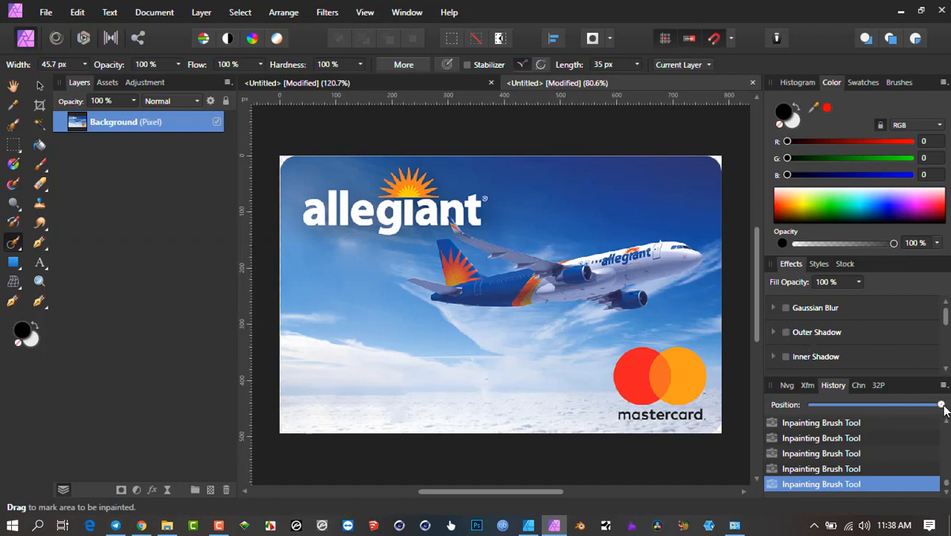
- Roll the document history back to its very beginning and unlock the Background layer
{"action": "left_click_drag", "start_coordinate": [942, 406], "coordinate": [801, 404]}
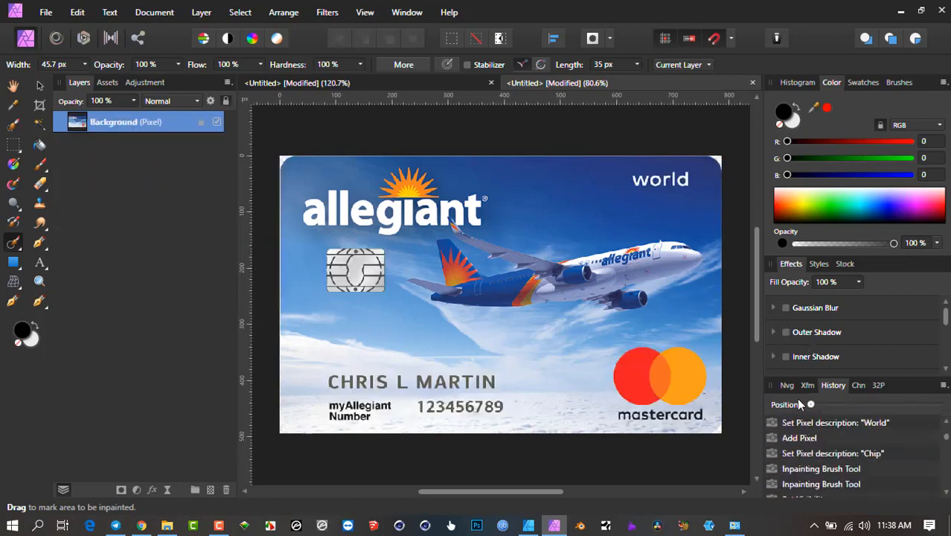
{"action": "left_click", "coordinate": [203, 124]}
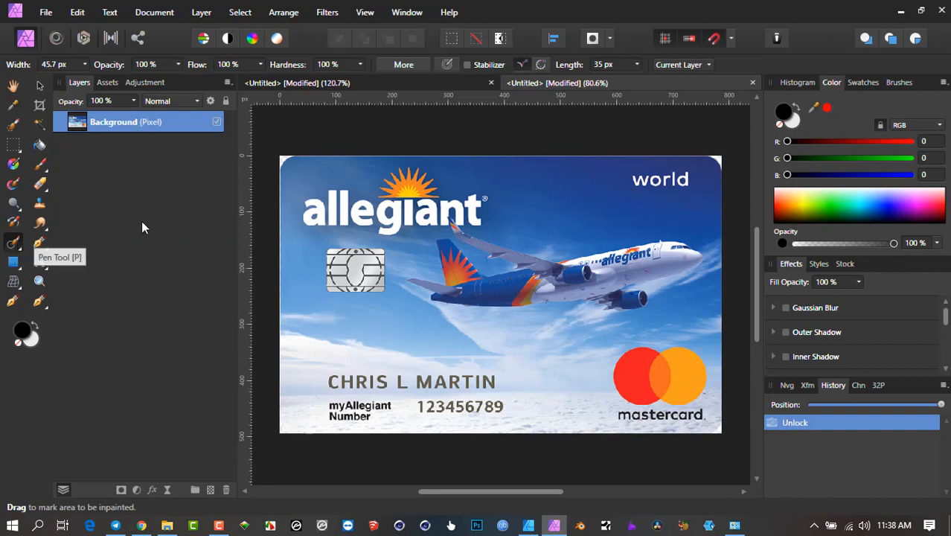
- Add a new pixel layer above the Background layer and name it Chip
{"action": "left_click", "coordinate": [210, 490]}
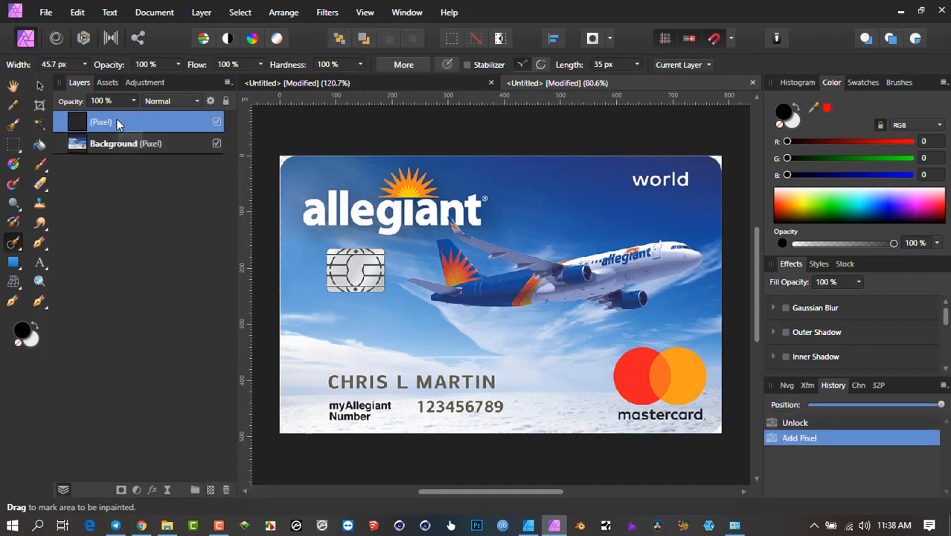
{"action": "double_click", "coordinate": [113, 122]}
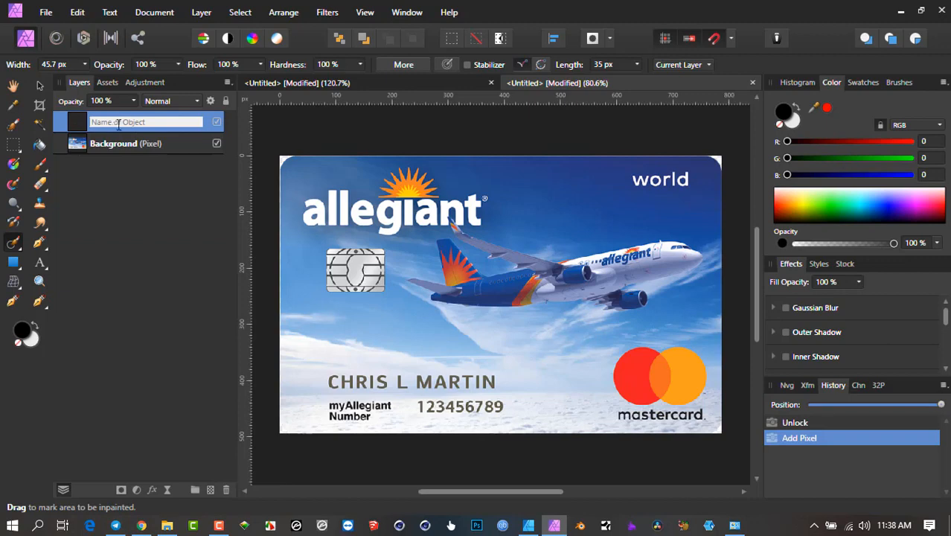
{"action": "type", "text": "chip"}
{"action": "key", "text": "Return"}
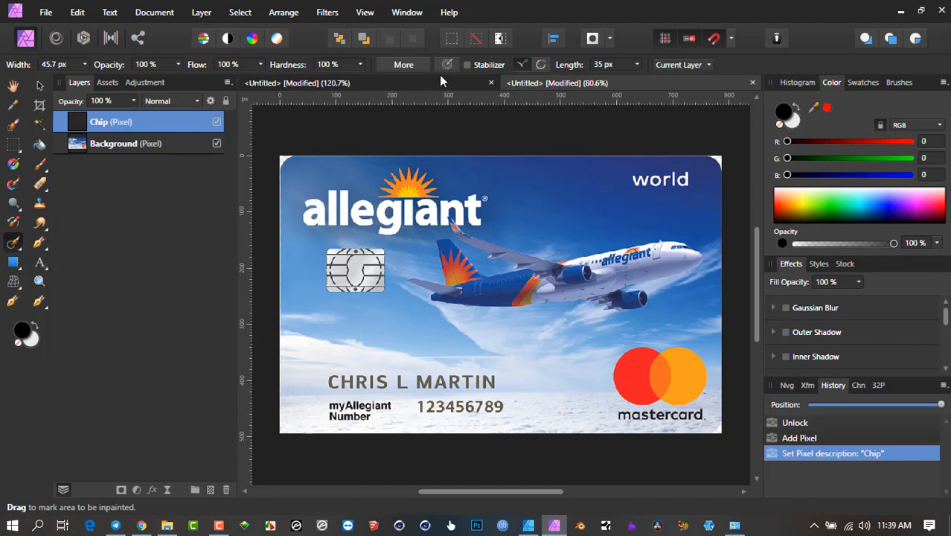
- Set the Inpainting Brush to sample Current Layer & Below and inpaint away the card's chip on the Chip layer
{"action": "left_click", "coordinate": [706, 65]}
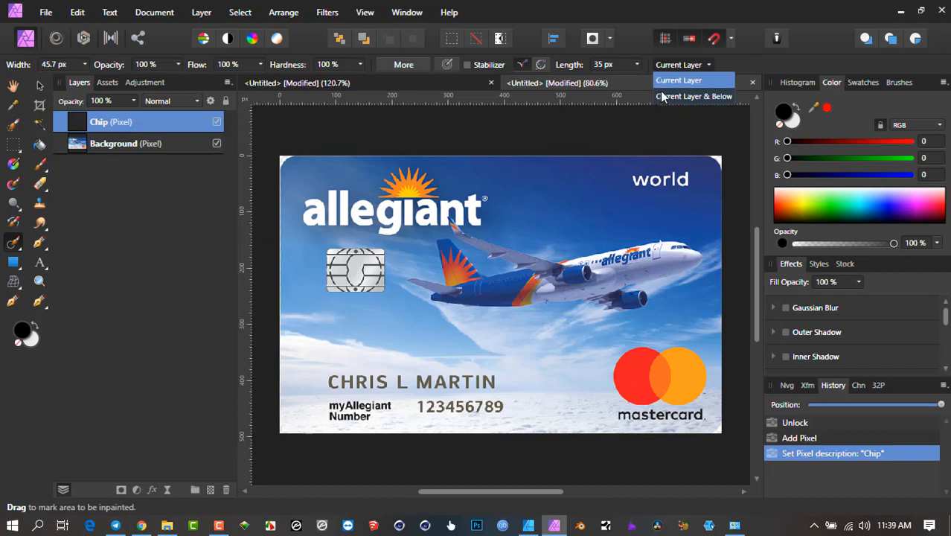
{"action": "left_click", "coordinate": [706, 95]}
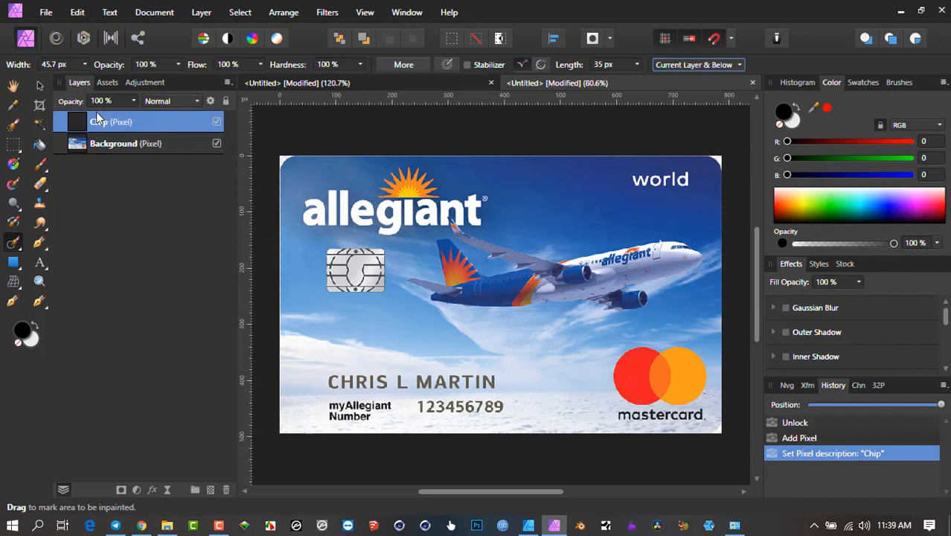
{"action": "left_click", "coordinate": [216, 144]}
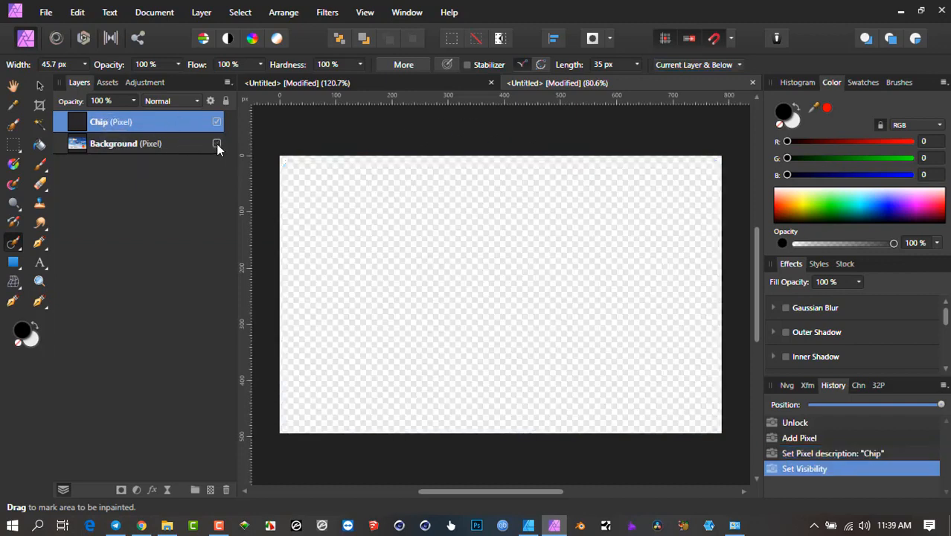
{"action": "left_click", "coordinate": [216, 143]}
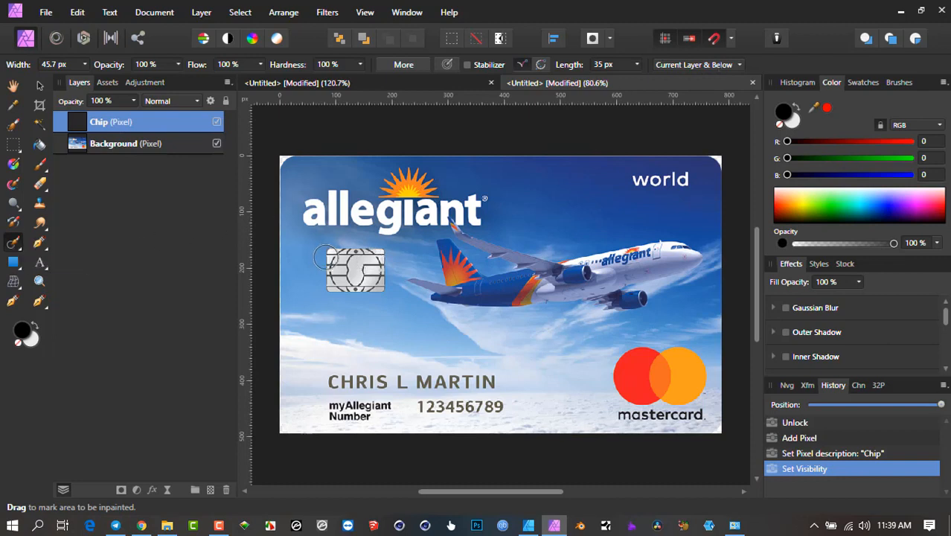
{"action": "mouse_move", "coordinate": [326, 257]}
{"action": "left_mouse_down"}
{"action": "mouse_move", "coordinate": [378, 256]}
{"action": "mouse_move", "coordinate": [381, 285]}
{"action": "mouse_move", "coordinate": [323, 288]}
{"action": "mouse_move", "coordinate": [325, 273]}
{"action": "mouse_move", "coordinate": [365, 273]}
{"action": "left_mouse_up"}
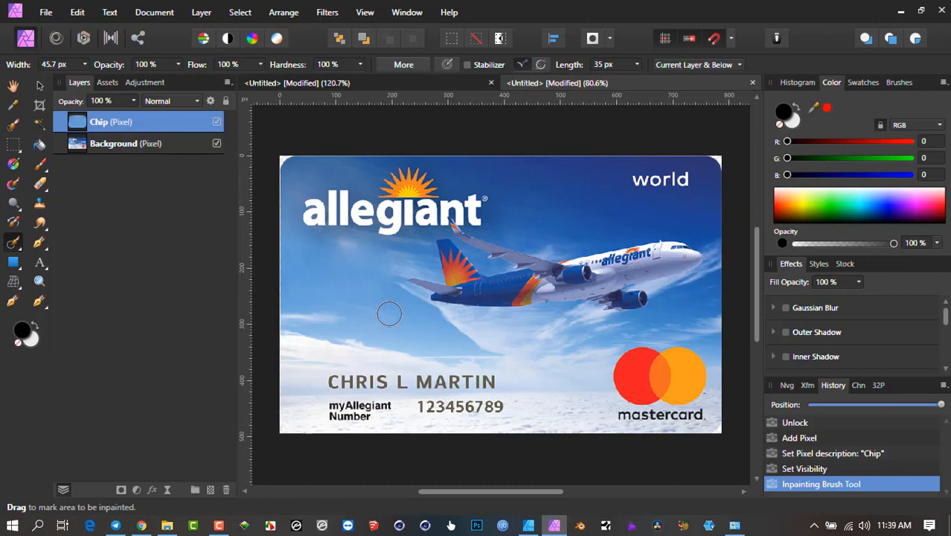
- Toggle the visibility of the Chip and Background layers to inspect the inpainted patch on its own and over the card
{"action": "left_click", "coordinate": [216, 122]}
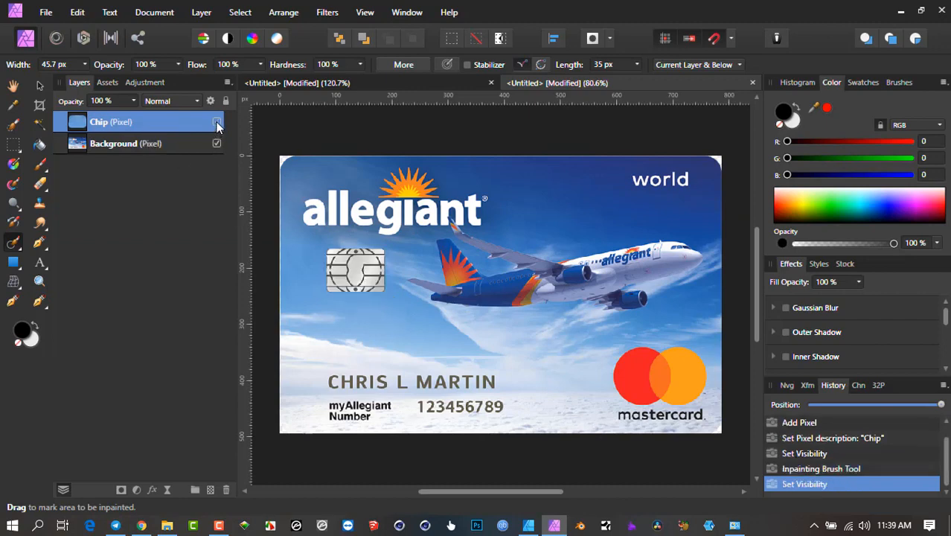
{"action": "left_click", "coordinate": [217, 122]}
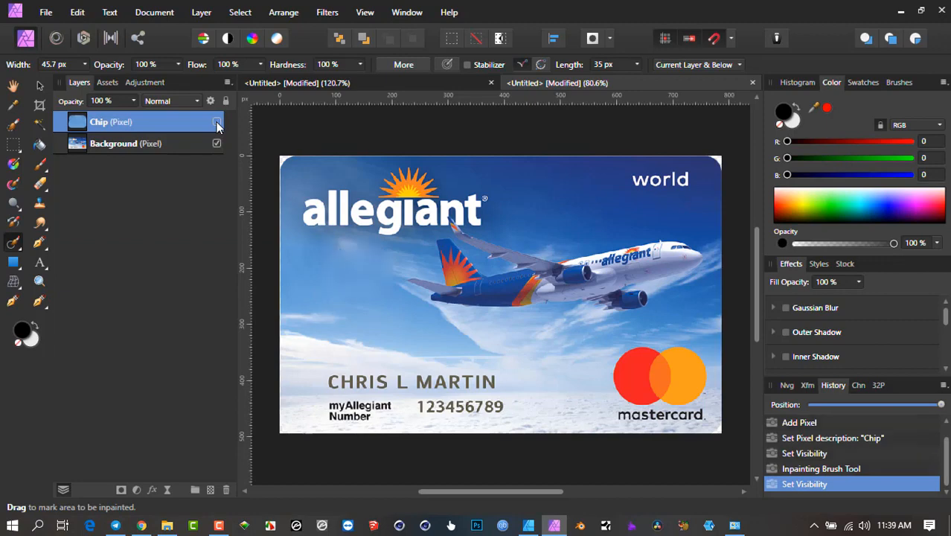
{"action": "left_click", "coordinate": [217, 122]}
{"action": "left_click", "coordinate": [216, 122]}
{"action": "left_click", "coordinate": [217, 145]}
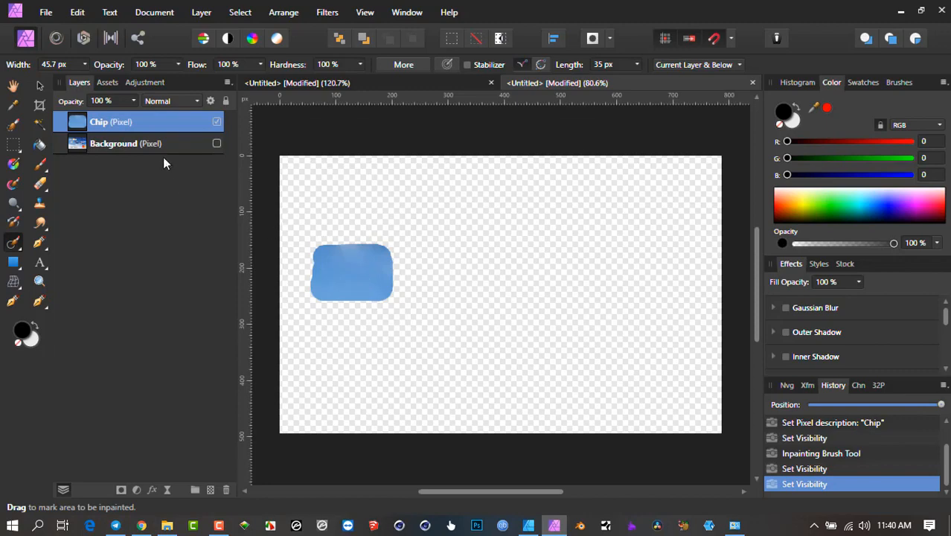
{"action": "left_click", "coordinate": [216, 143]}
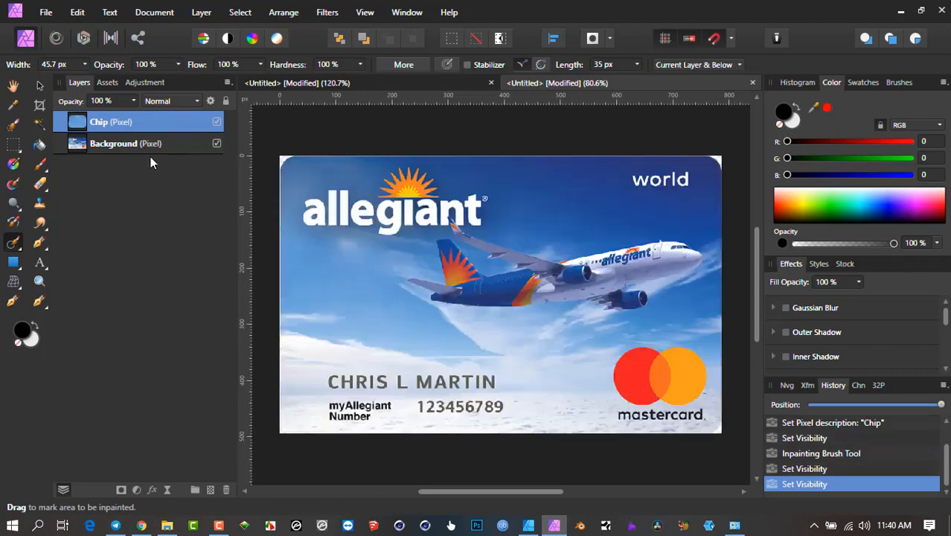
- Try moving the Chip layer's inpainted patch across the card, and undo the moves
{"action": "left_click", "coordinate": [38, 86]}
{"action": "left_click_drag", "start_coordinate": [340, 285], "coordinate": [380, 268]}
{"action": "left_click", "coordinate": [425, 262]}
{"action": "key", "text": "ctrl+z"}
{"action": "key", "text": "ctrl+z"}
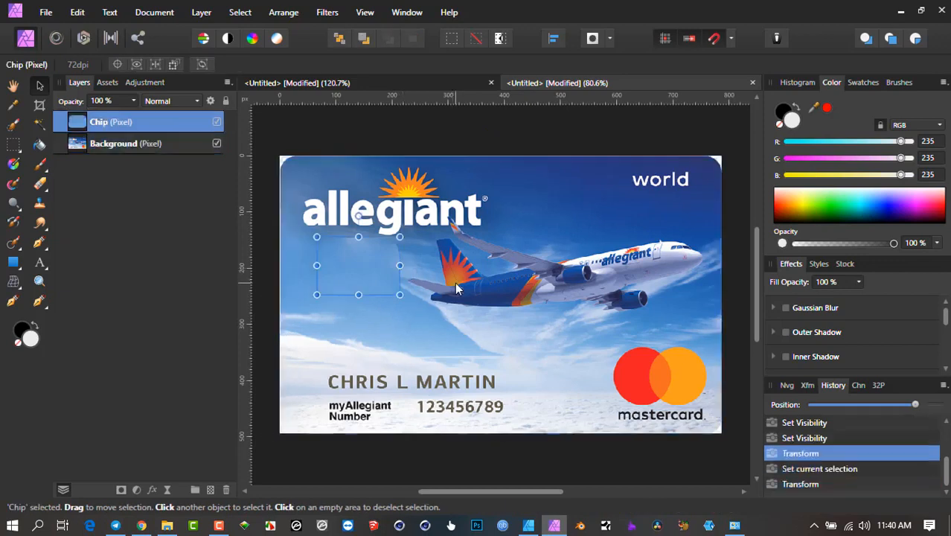
{"action": "key", "text": "ctrl+z"}
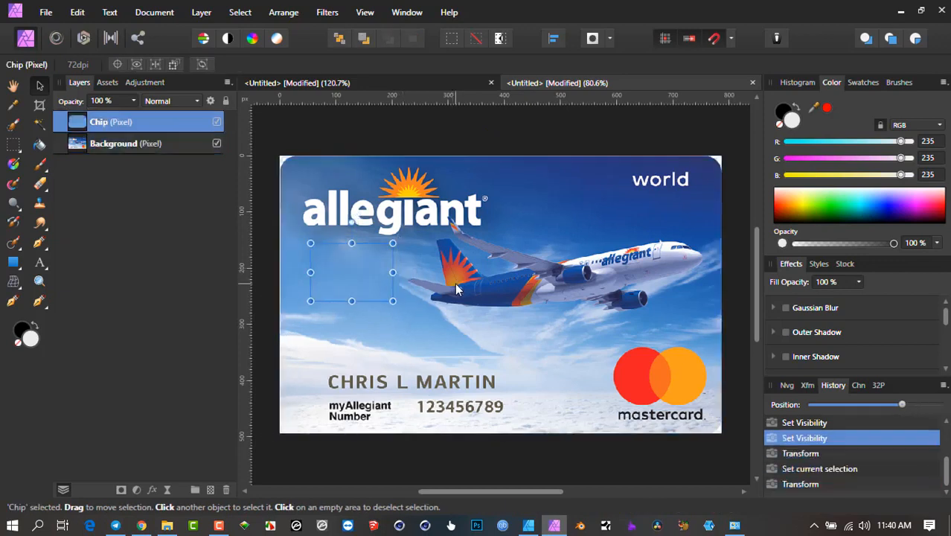
{"action": "left_click", "coordinate": [417, 260]}
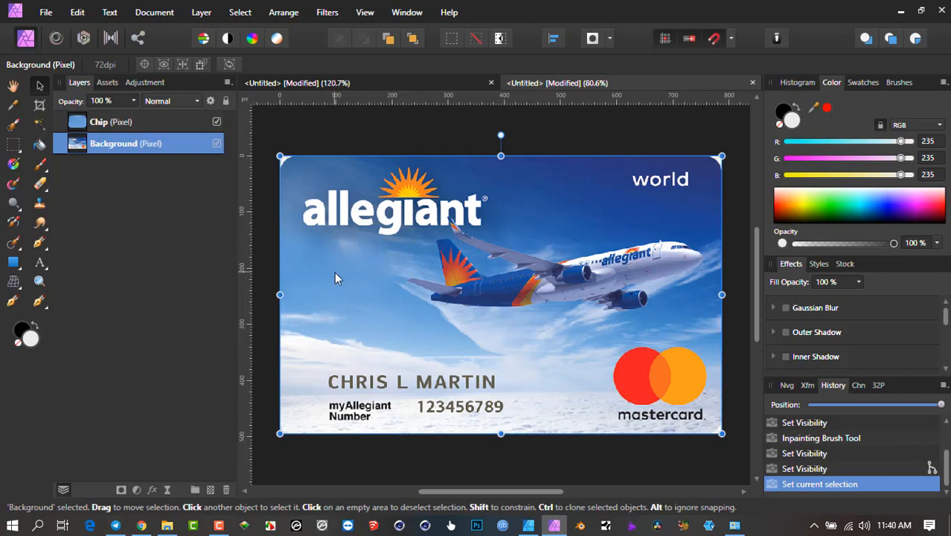
- Inpaint away the cardholder's name on the Chip layer, including the stray digits left in its place
{"action": "left_click", "coordinate": [139, 123]}
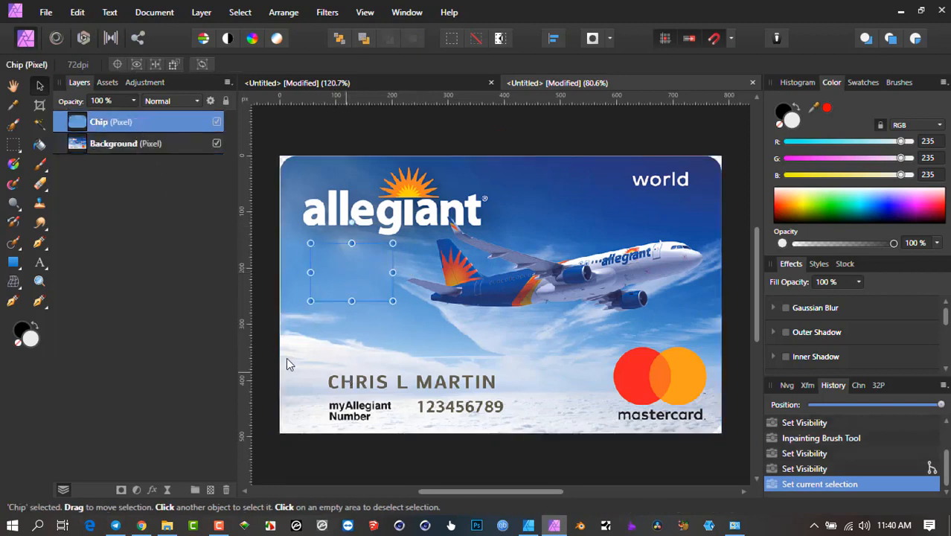
{"action": "left_click", "coordinate": [15, 242]}
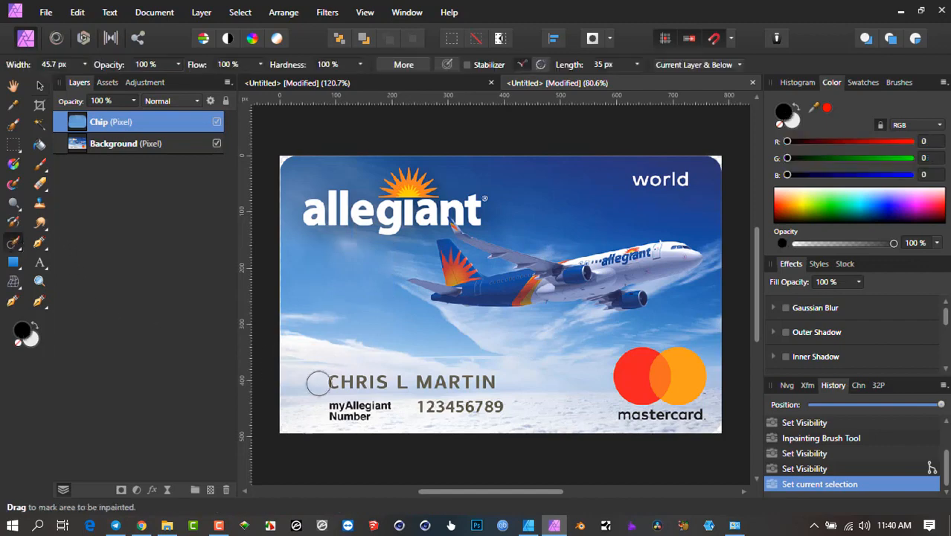
{"action": "left_click_drag", "start_coordinate": [321, 381], "coordinate": [511, 382]}
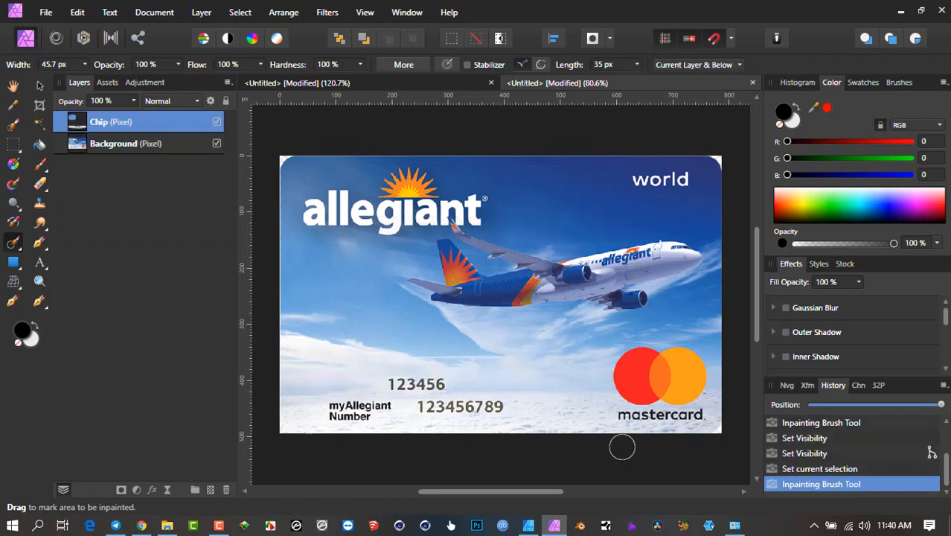
{"action": "left_click_drag", "start_coordinate": [385, 384], "coordinate": [451, 384]}
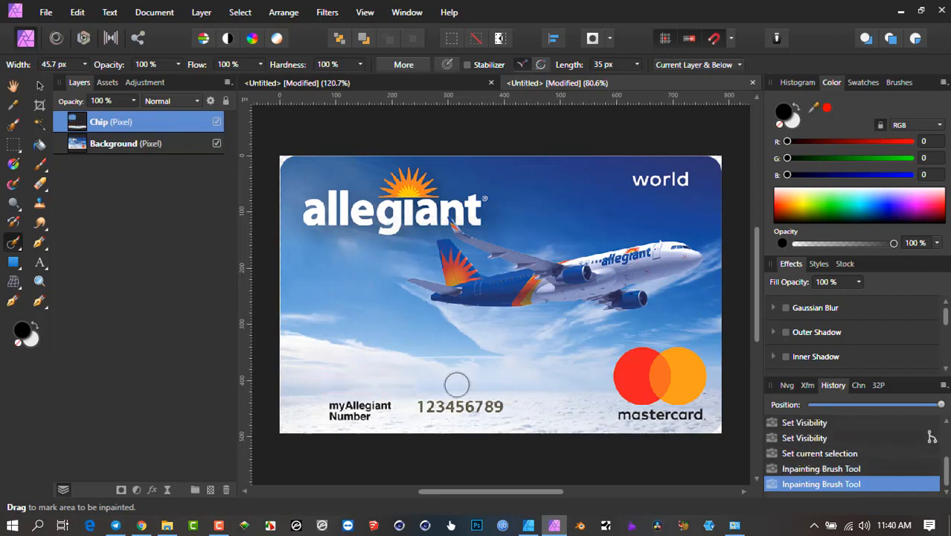
- Hide and show the Chip layer to compare the original card with the chip and name removed
{"action": "left_click", "coordinate": [217, 123]}
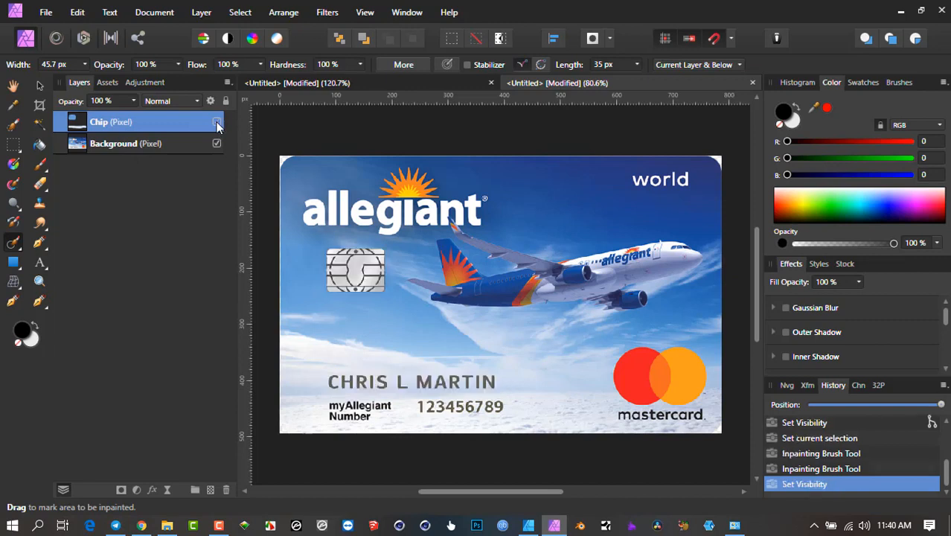
{"action": "left_click", "coordinate": [217, 123]}
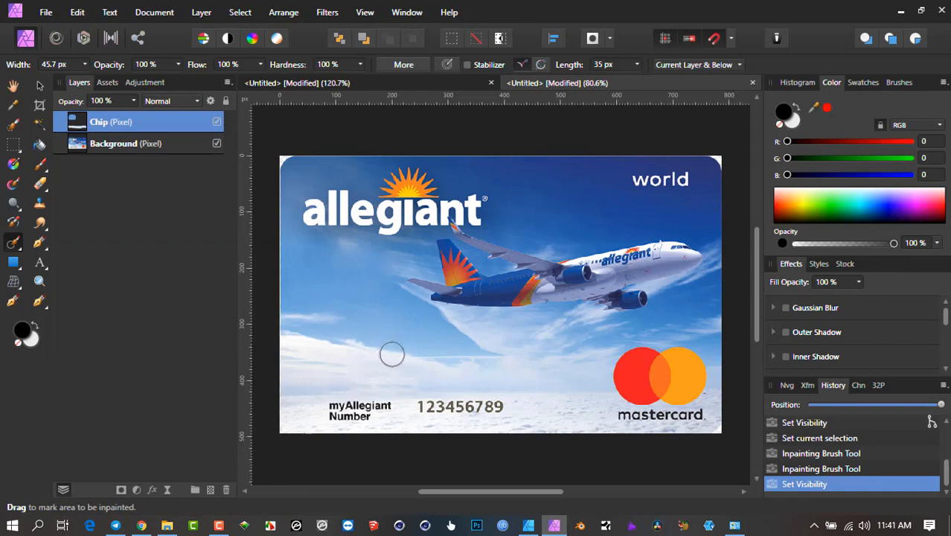
{"action": "left_click", "coordinate": [215, 123]}
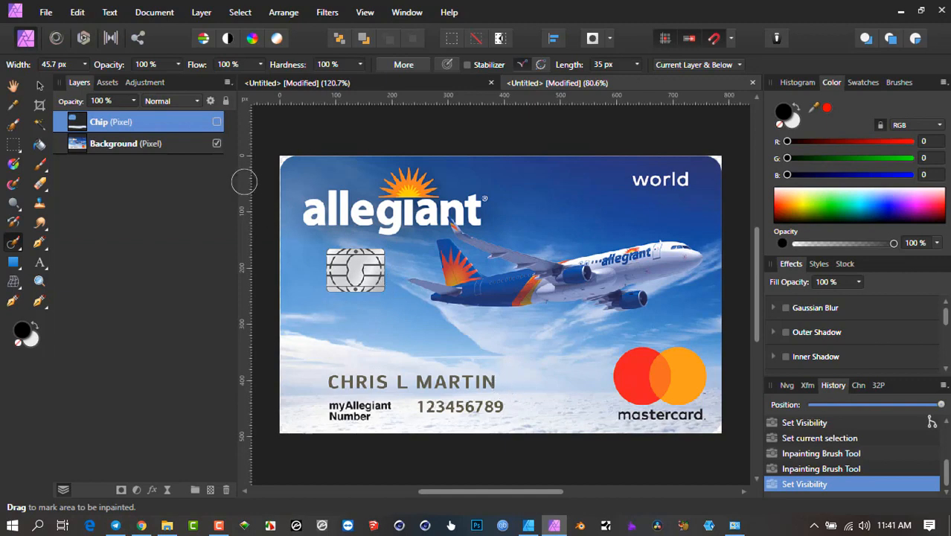
{"action": "left_click", "coordinate": [216, 123]}
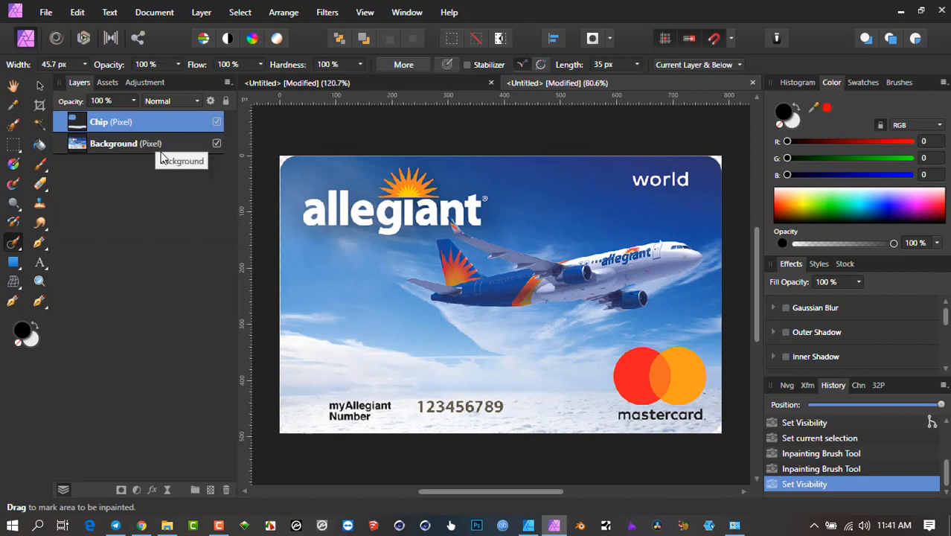
- Add another pixel layer above the Chip layer and name it My Number
{"action": "left_click", "coordinate": [209, 490]}
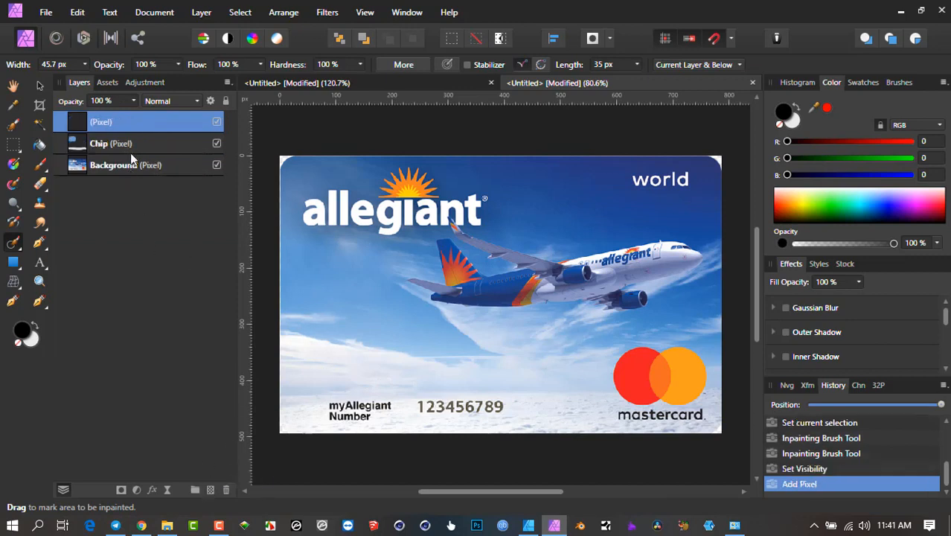
{"action": "double_click", "coordinate": [125, 122]}
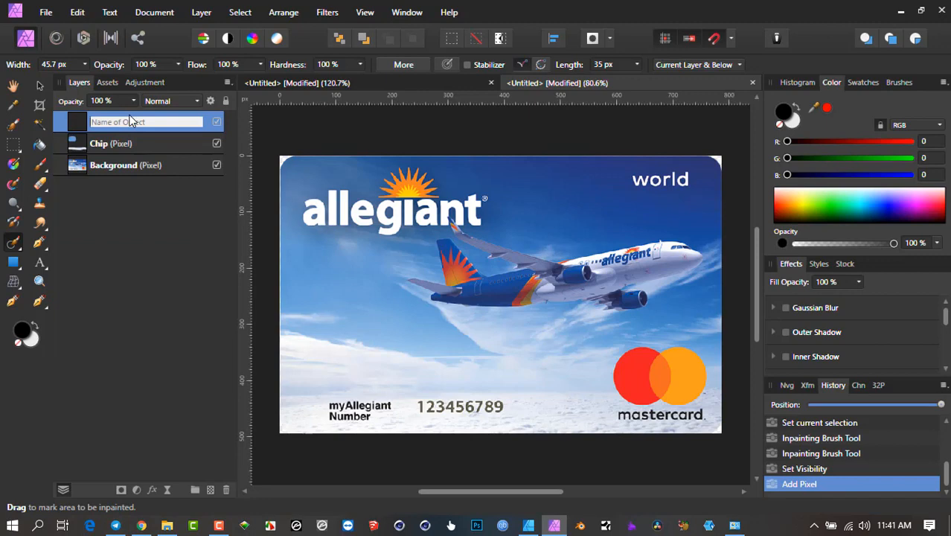
{"action": "type", "text": "My Number"}
{"action": "key", "text": "Return"}
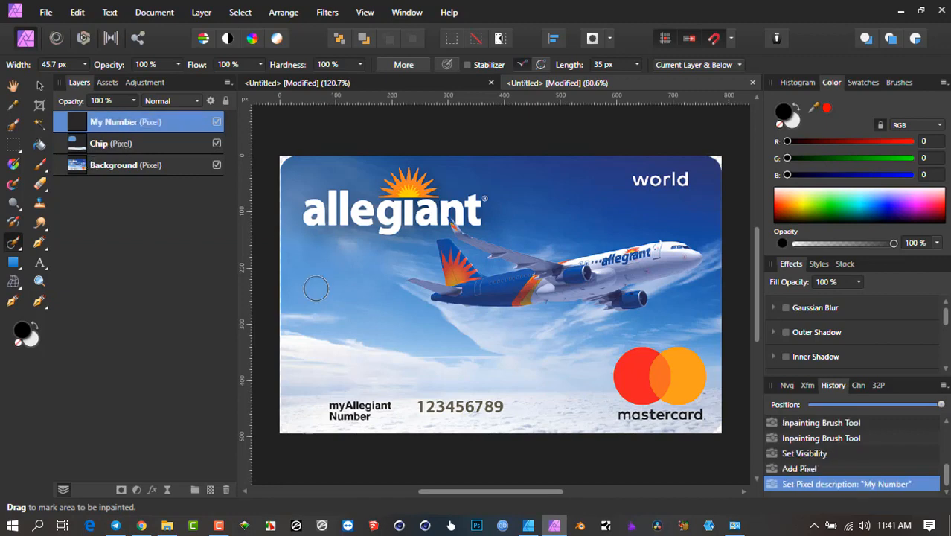
- Inpaint away the member number and its label on the My Number layer, and check the result by toggling the layer's visibility
{"action": "left_click_drag", "start_coordinate": [339, 410], "coordinate": [394, 408]}
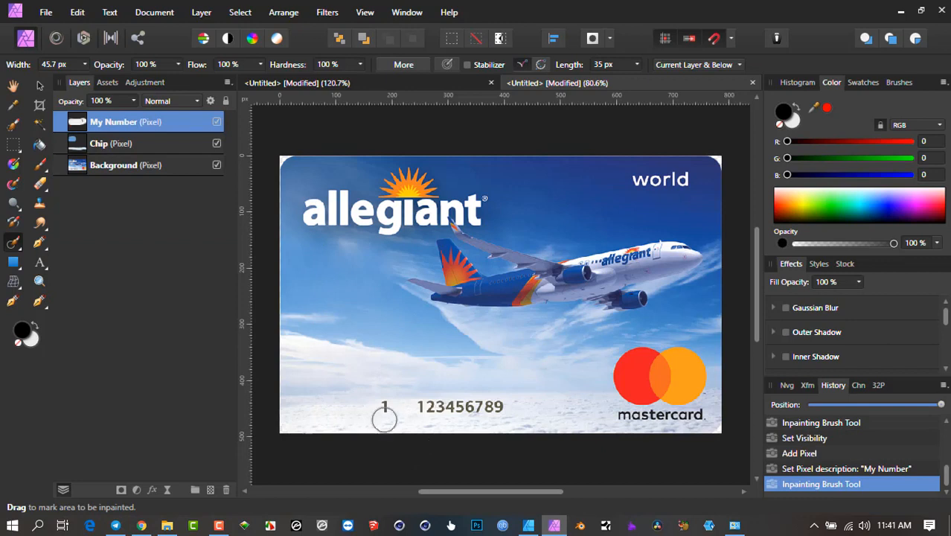
{"action": "mouse_move", "coordinate": [386, 421]}
{"action": "left_mouse_down"}
{"action": "mouse_move", "coordinate": [385, 407]}
{"action": "mouse_move", "coordinate": [513, 409]}
{"action": "left_mouse_up"}
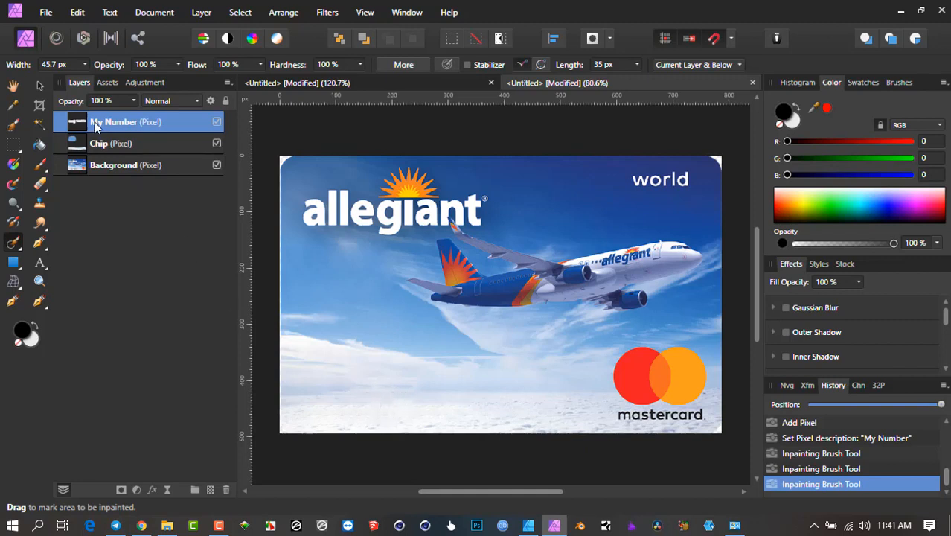
{"action": "left_click", "coordinate": [217, 122]}
{"action": "left_click", "coordinate": [217, 122]}
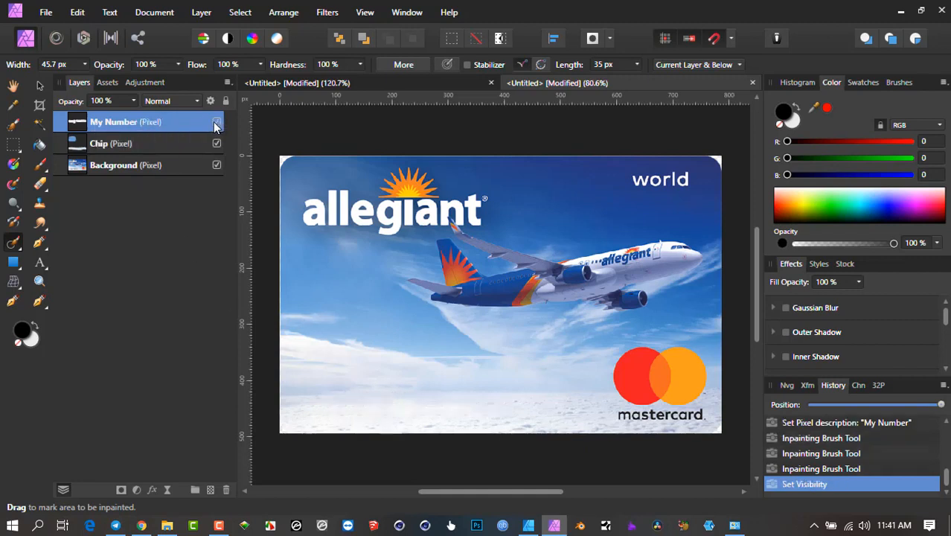
- Add a pixel layer above the My Number layer and name it Logo
{"action": "left_click", "coordinate": [208, 485]}
{"action": "double_click", "coordinate": [126, 122]}
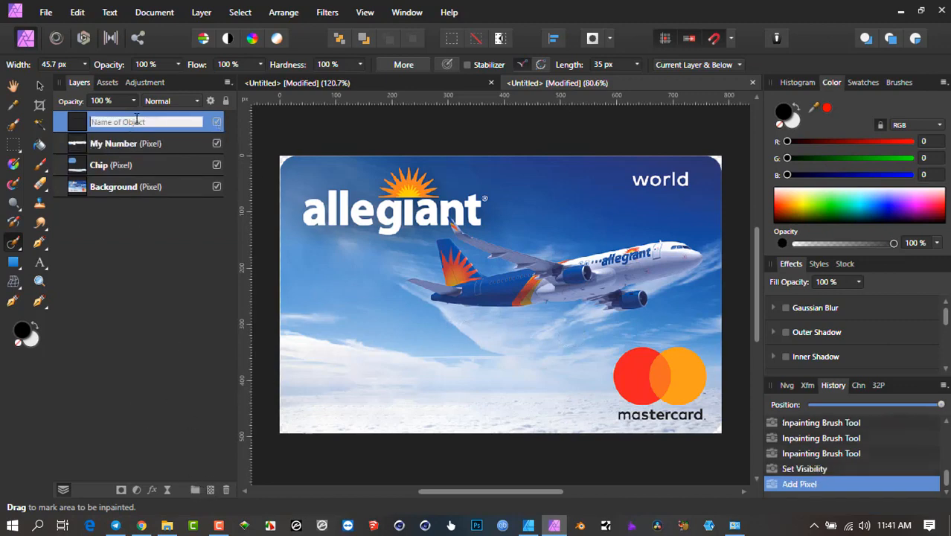
{"action": "type", "text": "Logo"}
{"action": "key", "text": "Return"}
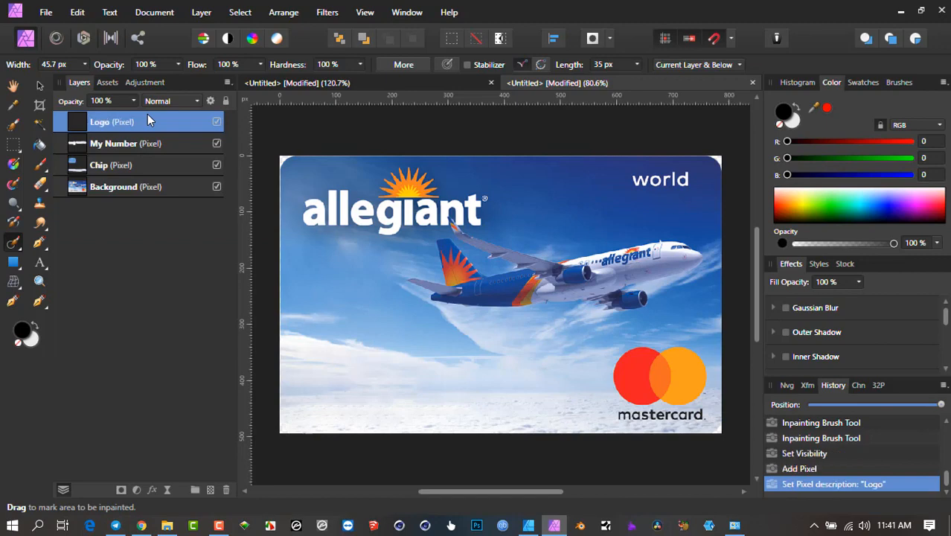
- Inpaint away the mastercard circles and wordmark on the Logo layer, painting over the leftover red and dark remnants
{"action": "mouse_move", "coordinate": [647, 361]}
{"action": "left_mouse_down"}
{"action": "mouse_move", "coordinate": [630, 362]}
{"action": "mouse_move", "coordinate": [626, 386]}
{"action": "mouse_move", "coordinate": [629, 402]}
{"action": "mouse_move", "coordinate": [649, 413]}
{"action": "mouse_move", "coordinate": [703, 411]}
{"action": "mouse_move", "coordinate": [697, 373]}
{"action": "mouse_move", "coordinate": [675, 354]}
{"action": "mouse_move", "coordinate": [663, 366]}
{"action": "mouse_move", "coordinate": [678, 381]}
{"action": "mouse_move", "coordinate": [645, 385]}
{"action": "mouse_move", "coordinate": [665, 400]}
{"action": "left_mouse_up"}
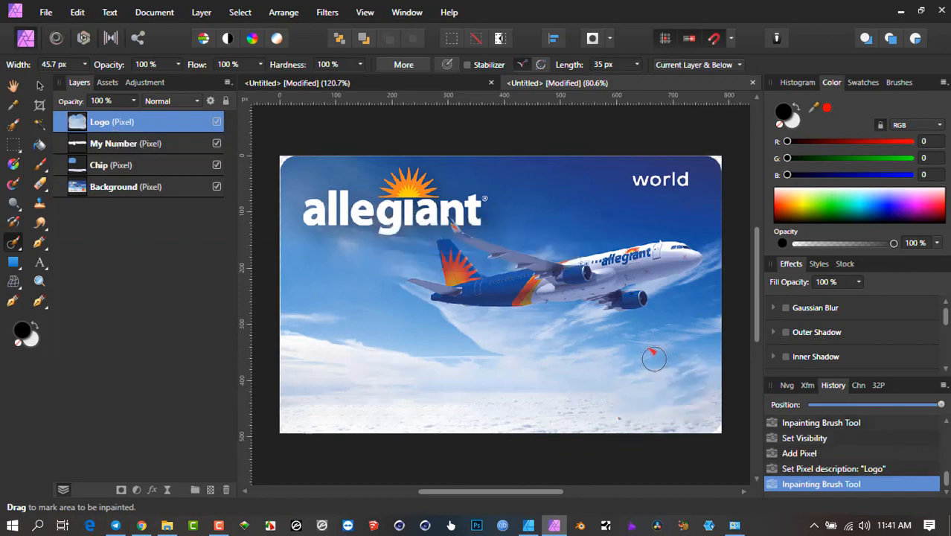
{"action": "left_click_drag", "start_coordinate": [660, 359], "coordinate": [652, 355]}
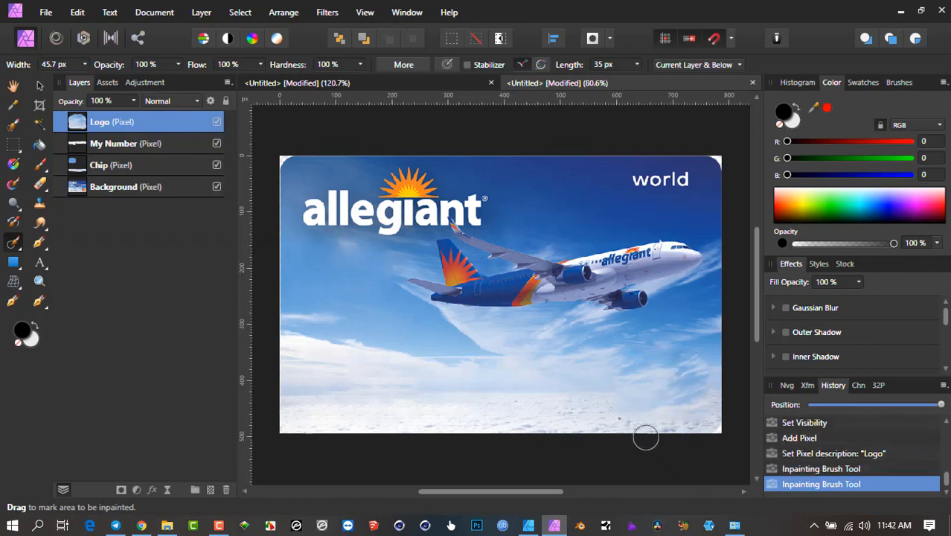
{"action": "left_click_drag", "start_coordinate": [611, 408], "coordinate": [675, 406]}
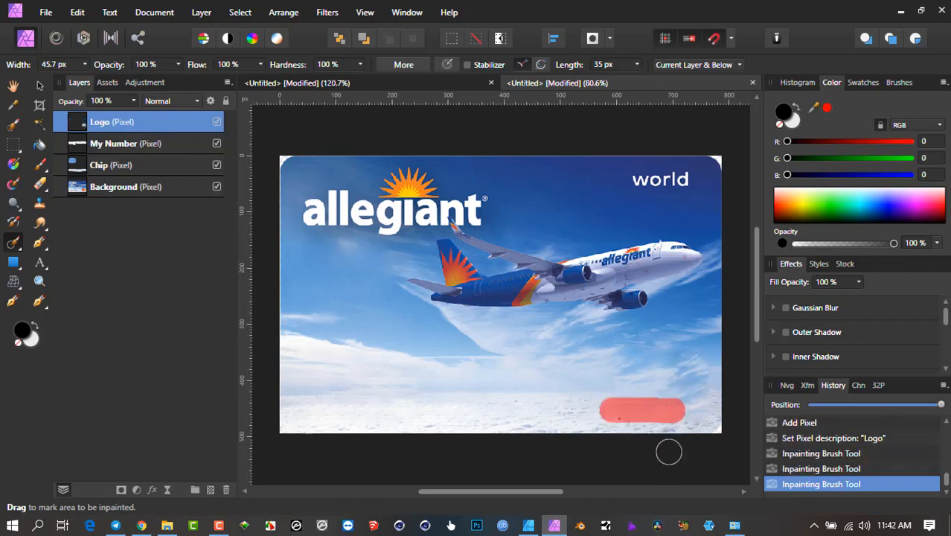
{"action": "left_click_drag", "start_coordinate": [612, 416], "coordinate": [674, 416]}
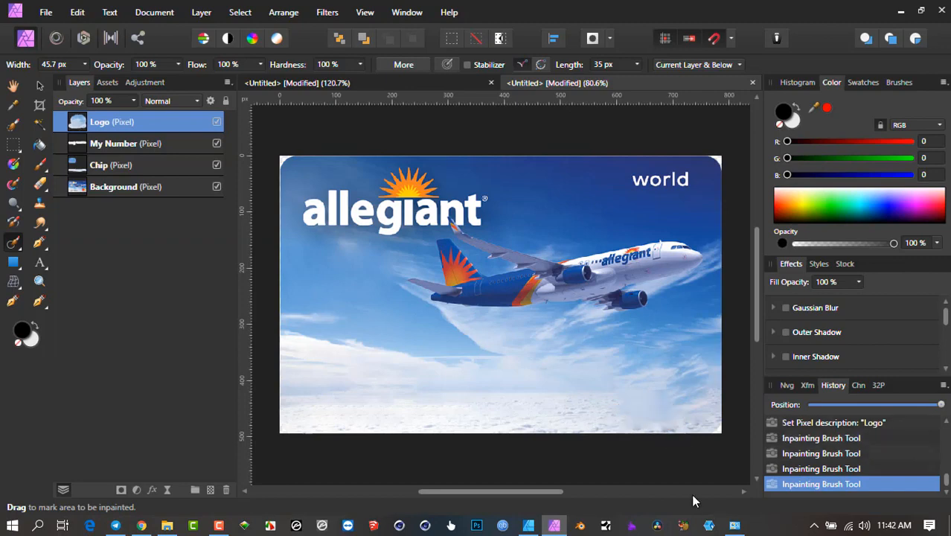
- Inpaint the uneven cloud area where the mastercard logo was, and compare the result by toggling the Logo layer's visibility
{"action": "left_click_drag", "start_coordinate": [626, 417], "coordinate": [669, 420]}
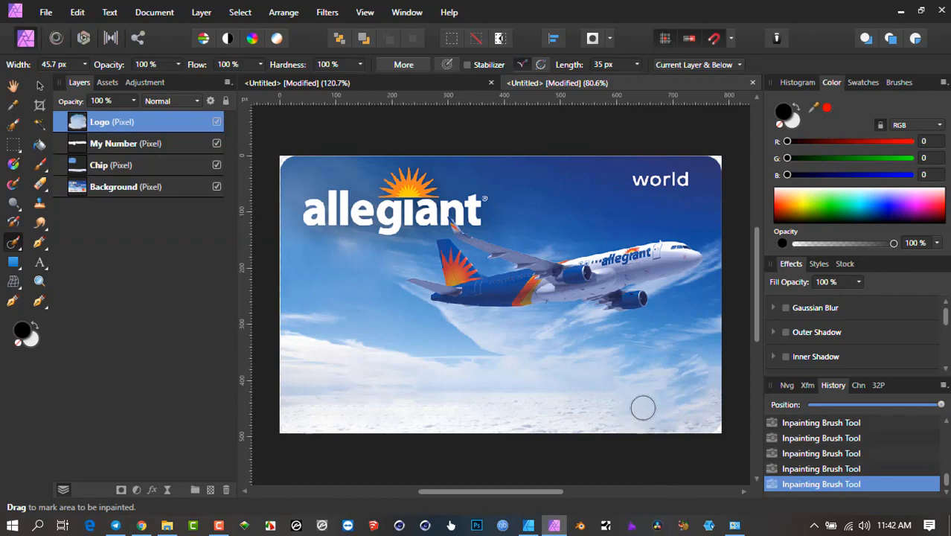
{"action": "mouse_move", "coordinate": [625, 388]}
{"action": "left_mouse_down"}
{"action": "mouse_move", "coordinate": [650, 386]}
{"action": "mouse_move", "coordinate": [673, 402]}
{"action": "left_mouse_up"}
{"action": "left_click", "coordinate": [216, 122]}
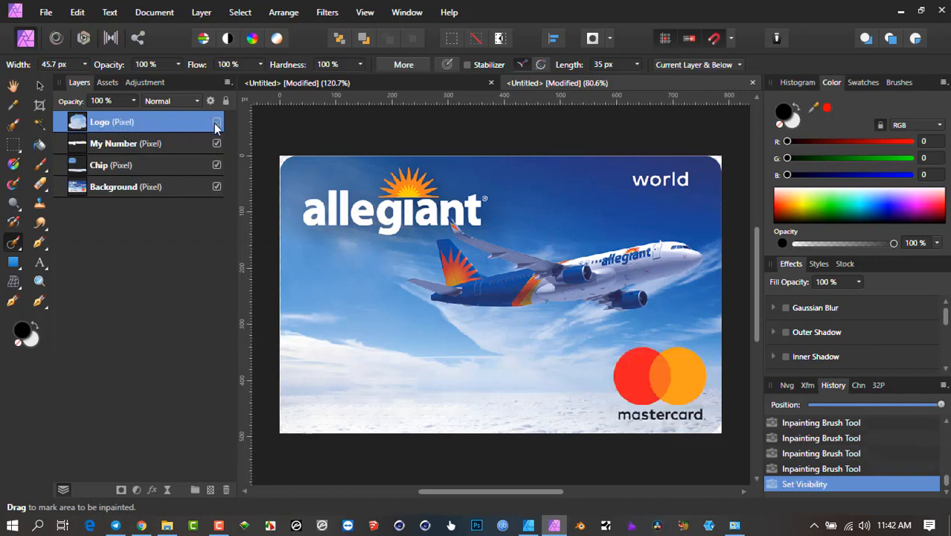
{"action": "left_click", "coordinate": [216, 122]}
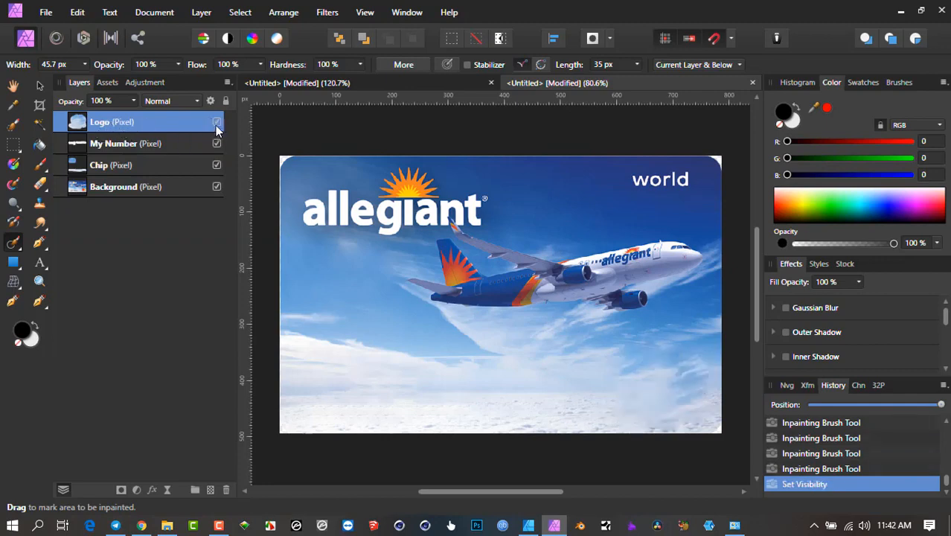
- Hide the Logo, My Number and Chip layers to compare with the original card, and show all three again
{"action": "left_click", "coordinate": [216, 122]}
{"action": "left_click", "coordinate": [217, 143]}
{"action": "left_click", "coordinate": [217, 164]}
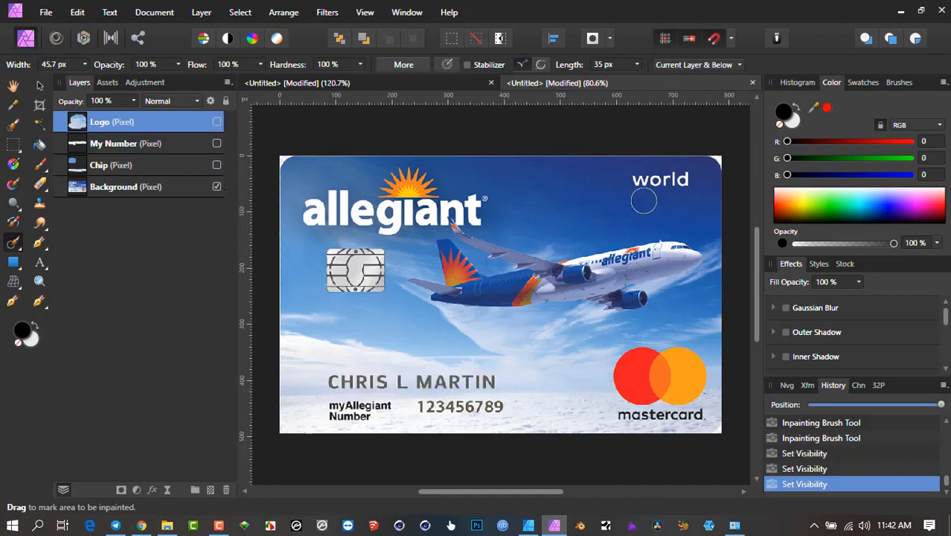
{"action": "left_click", "coordinate": [216, 163]}
{"action": "left_click", "coordinate": [217, 143]}
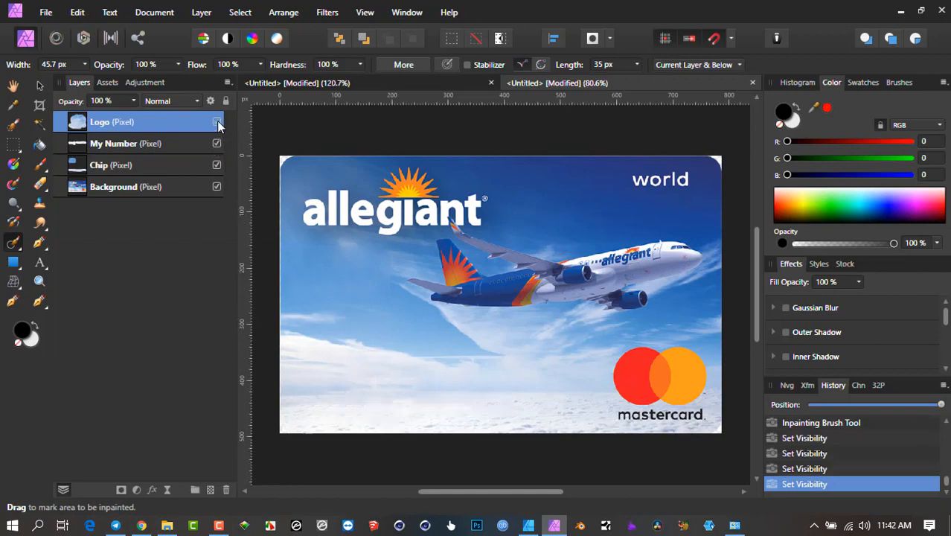
{"action": "left_click", "coordinate": [217, 122]}
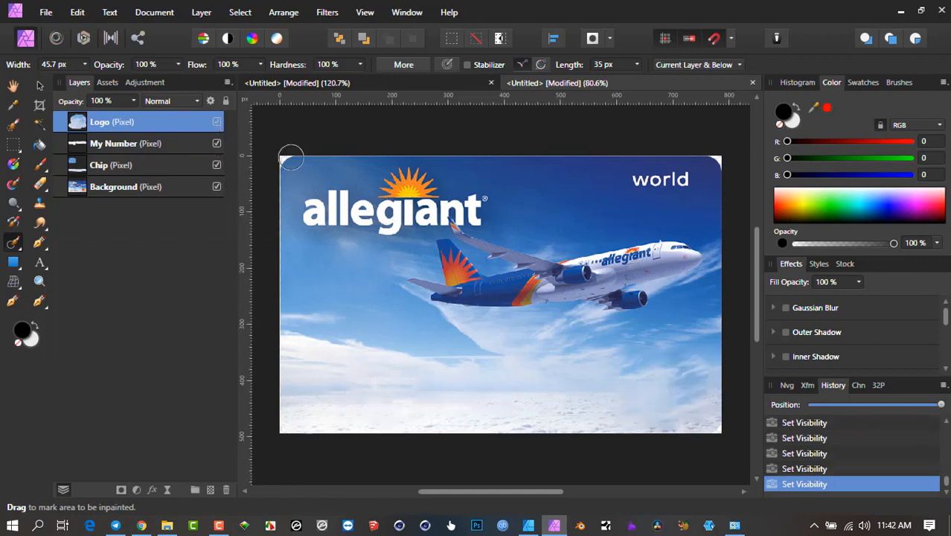
- Add a pixel layer above the Logo layer and name it Corners
{"action": "left_click", "coordinate": [210, 490]}
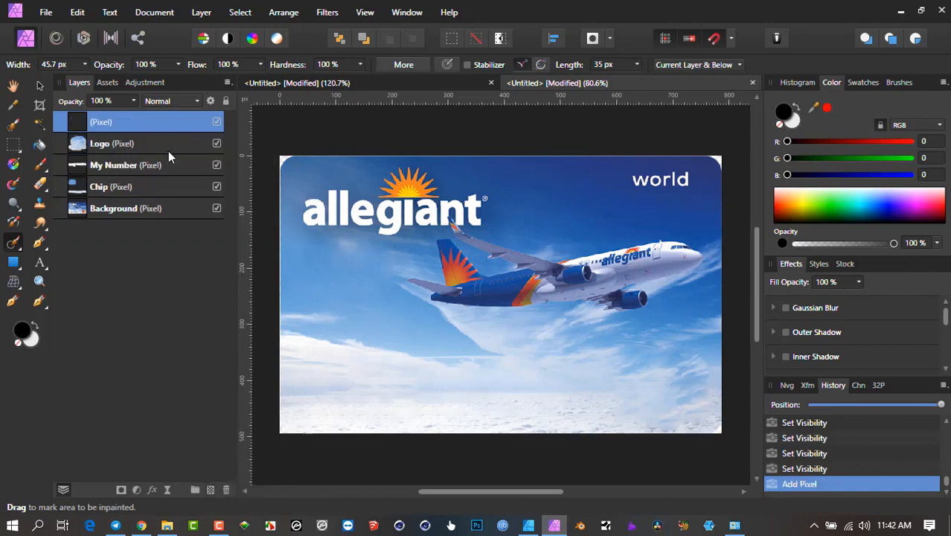
{"action": "double_click", "coordinate": [149, 122]}
{"action": "type", "text": "Cor"}
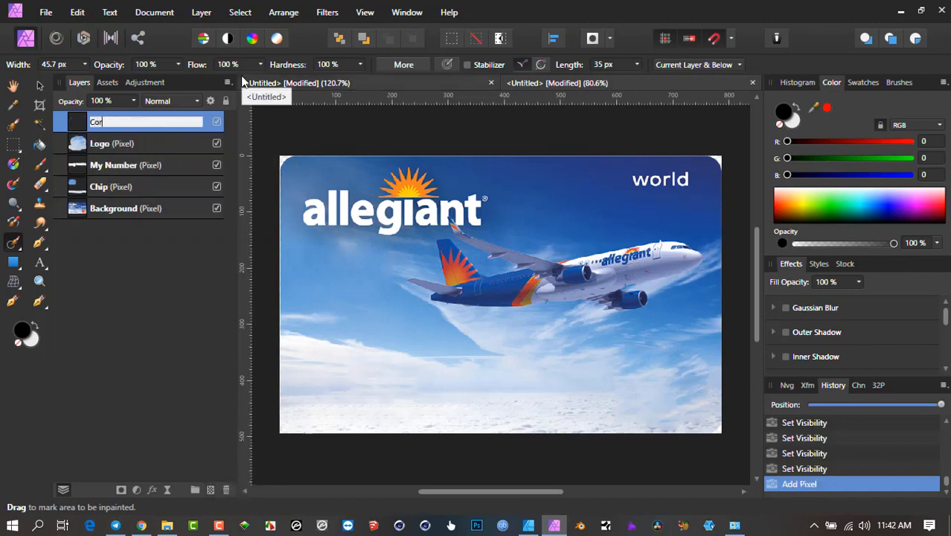
{"action": "type", "text": "ners"}
{"action": "key", "text": "Return"}
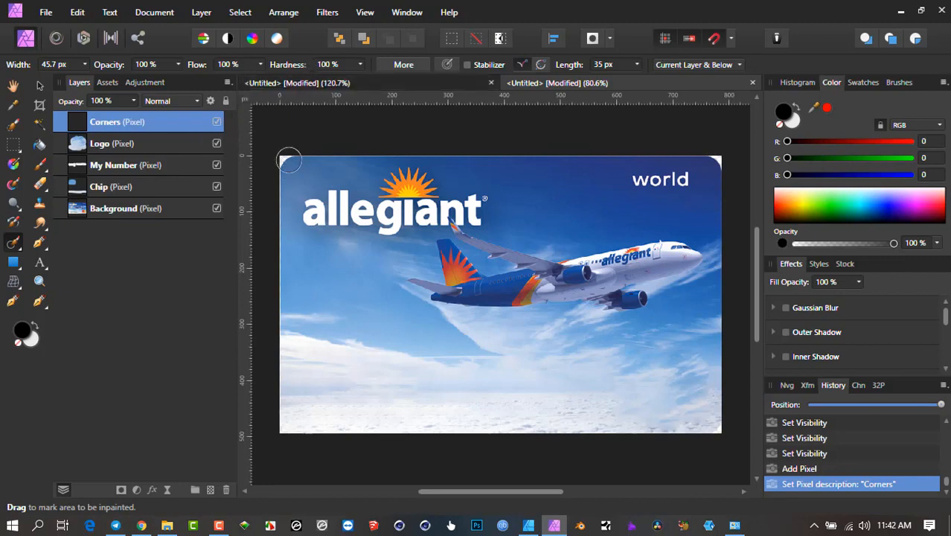
- Inpaint away the card's white upper corners and upper left edge on the Corners layer, and check the result with its visibility
{"action": "mouse_move", "coordinate": [294, 154]}
{"action": "left_mouse_down"}
{"action": "mouse_move", "coordinate": [278, 176]}
{"action": "mouse_move", "coordinate": [275, 289]}
{"action": "left_mouse_up"}
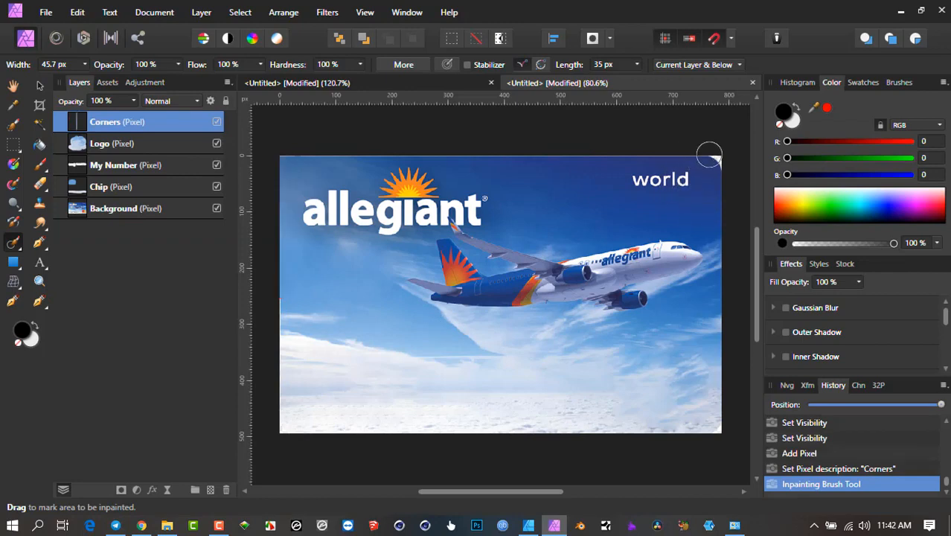
{"action": "left_click_drag", "start_coordinate": [711, 153], "coordinate": [728, 178]}
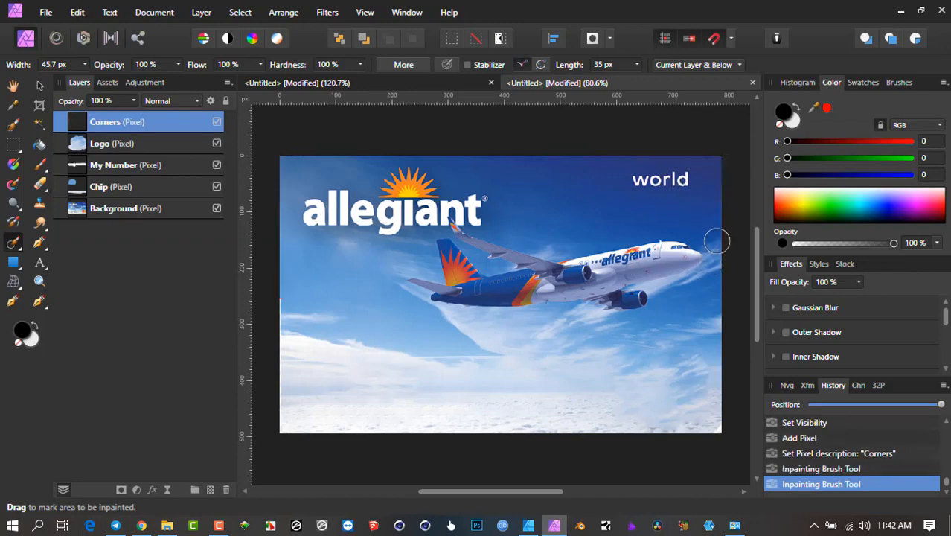
{"action": "left_click", "coordinate": [217, 123]}
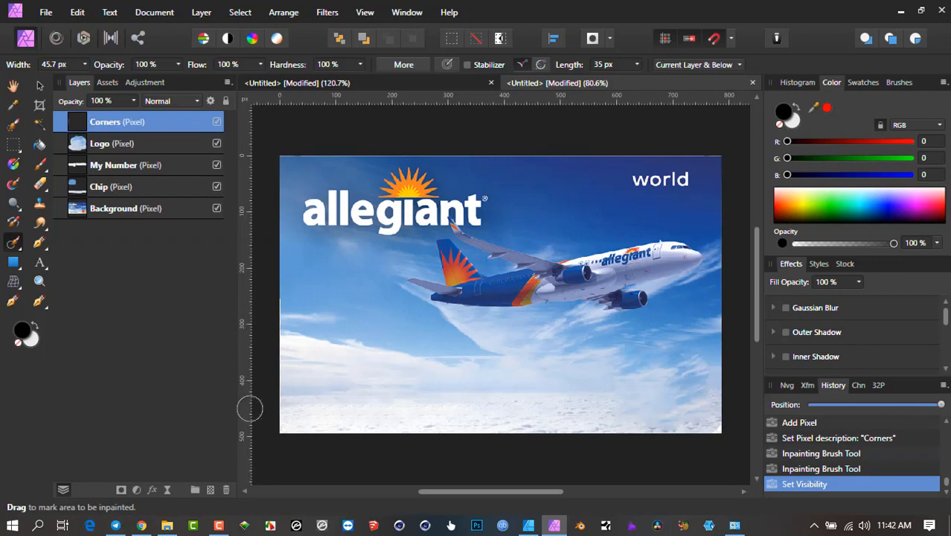
- Inpaint away the word "world" on a new pixel layer above Corners, and check the My Number layer by toggling its visibility
{"action": "left_click", "coordinate": [211, 490]}
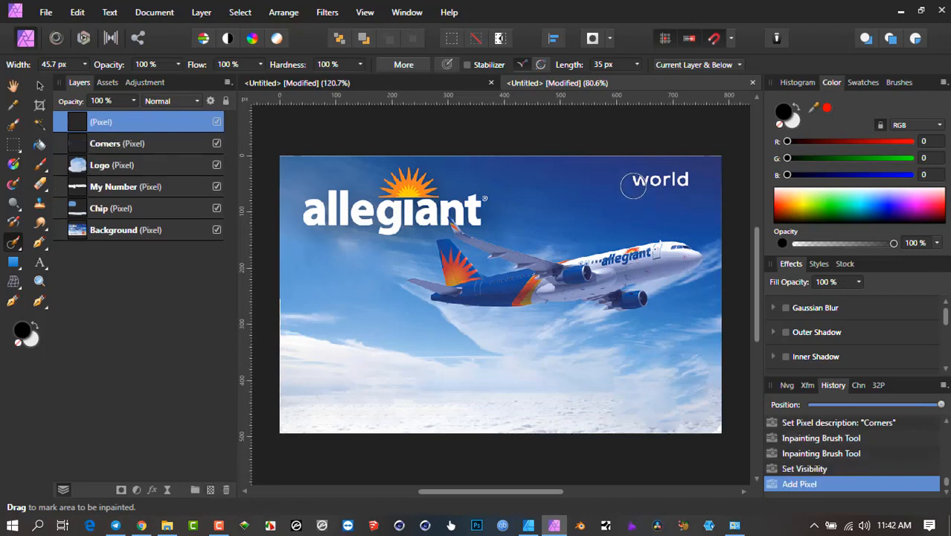
{"action": "mouse_move", "coordinate": [633, 179]}
{"action": "left_mouse_down"}
{"action": "mouse_move", "coordinate": [693, 180]}
{"action": "mouse_move", "coordinate": [657, 179]}
{"action": "left_mouse_up"}
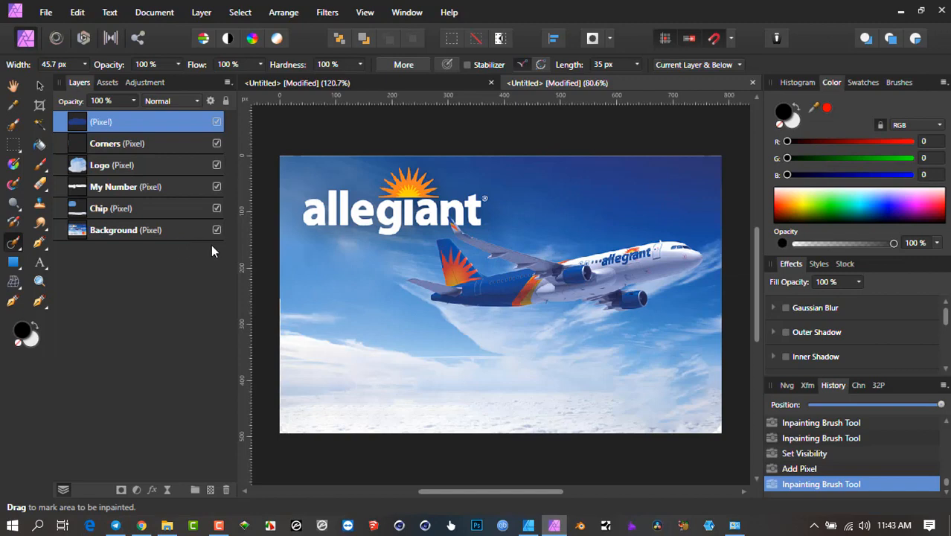
{"action": "left_click", "coordinate": [215, 186]}
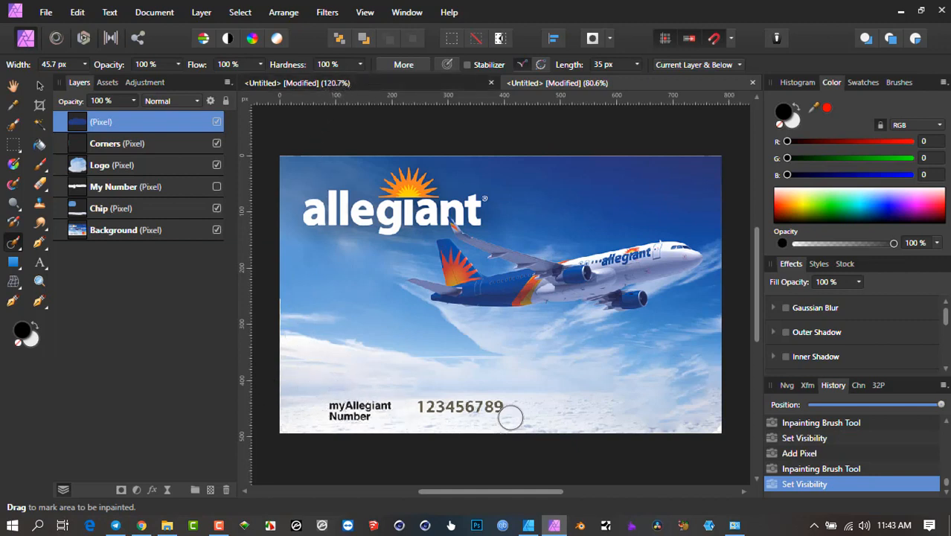
{"action": "left_click", "coordinate": [217, 186]}
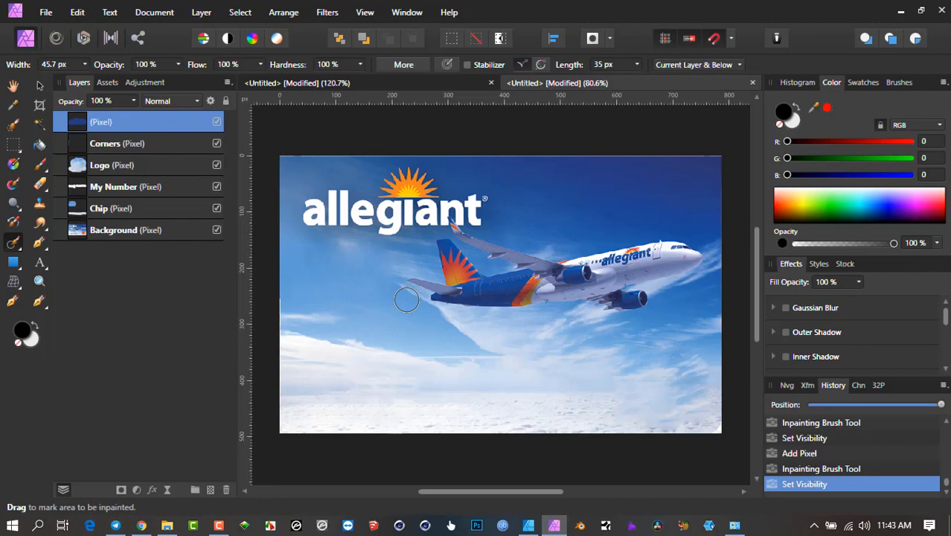
- Open the layered card document for editing in Affinity Designer and deselect the pixel layer
{"action": "left_click", "coordinate": [51, 12]}
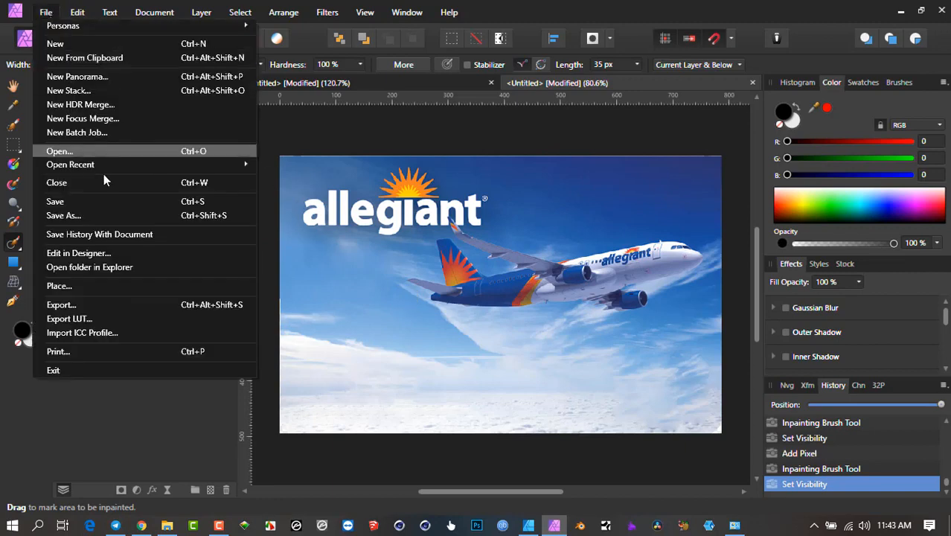
{"action": "left_click", "coordinate": [125, 248]}
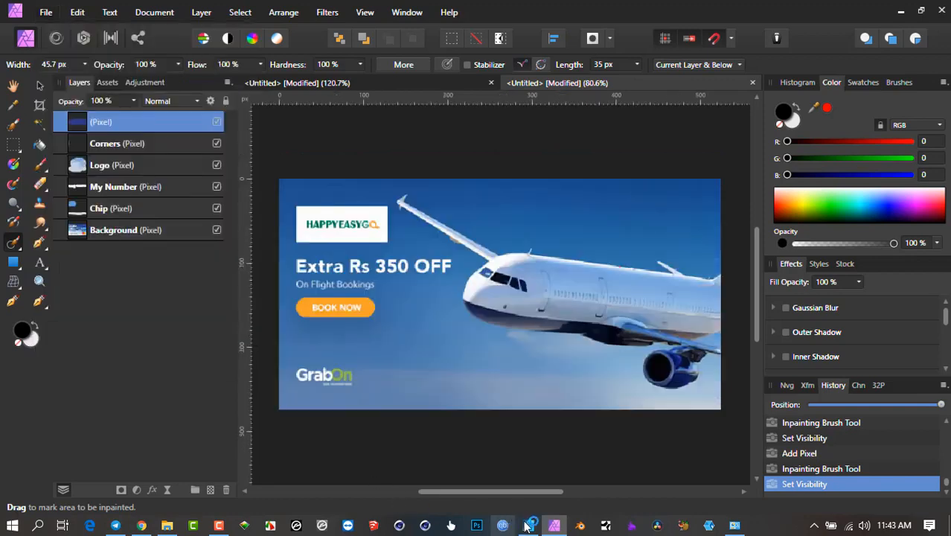
{"action": "mouse_move", "coordinate": [529, 530]}
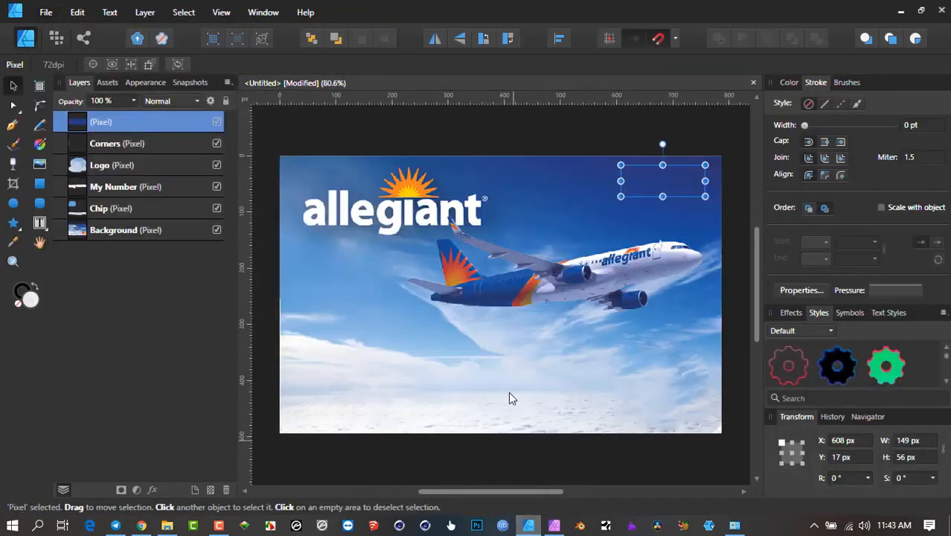
{"action": "left_click", "coordinate": [507, 118]}
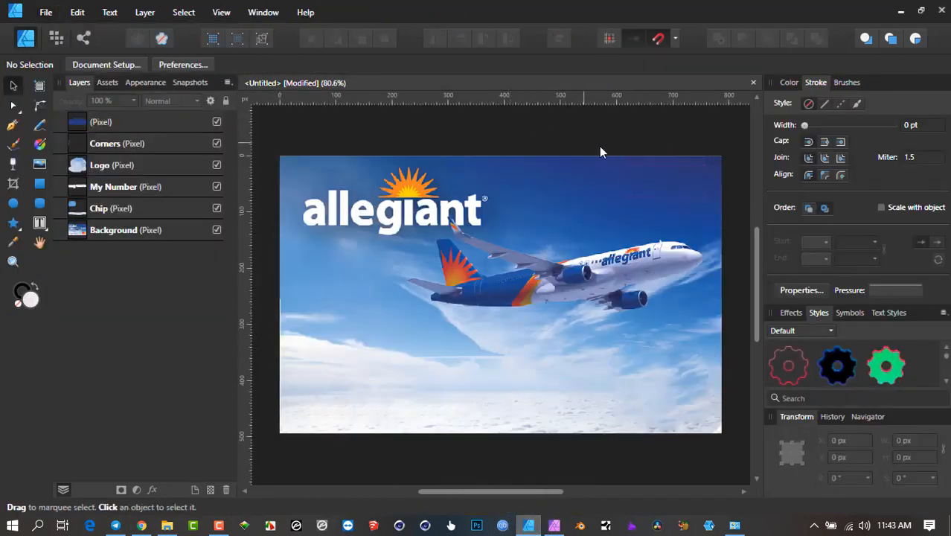
- Examine the Logo and Corners layers by selecting each and toggling the Logo layer's visibility, and clear the selection
{"action": "left_click", "coordinate": [156, 168]}
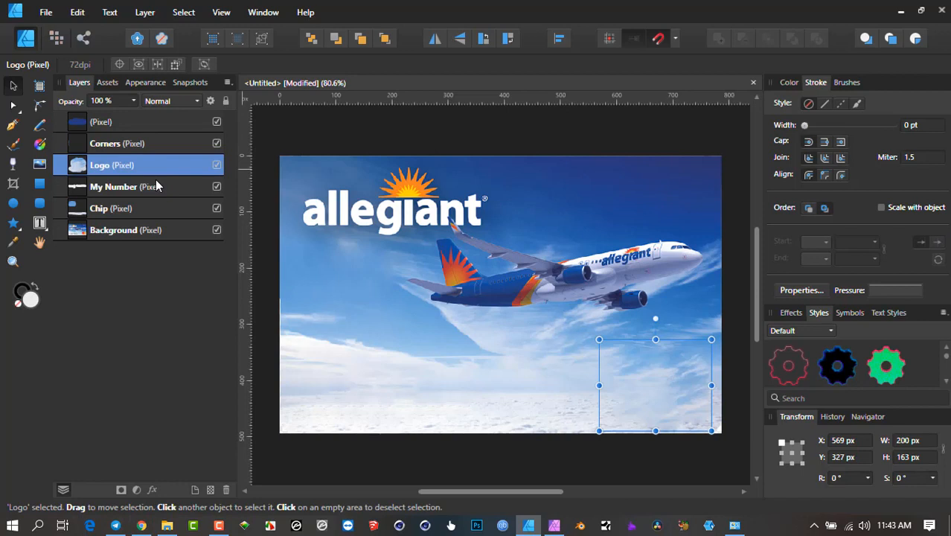
{"action": "left_click", "coordinate": [217, 166]}
{"action": "left_click", "coordinate": [217, 165]}
{"action": "left_click", "coordinate": [188, 148]}
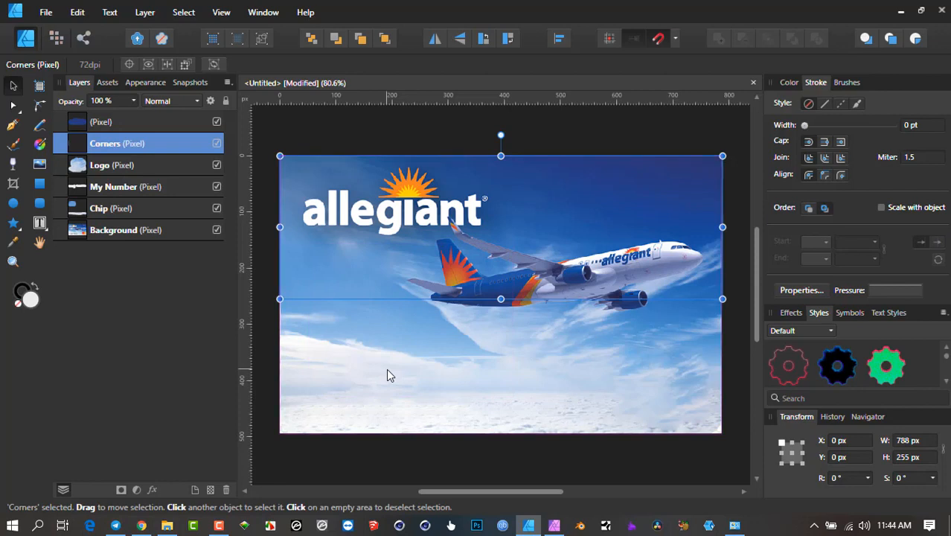
{"action": "left_click", "coordinate": [396, 143]}
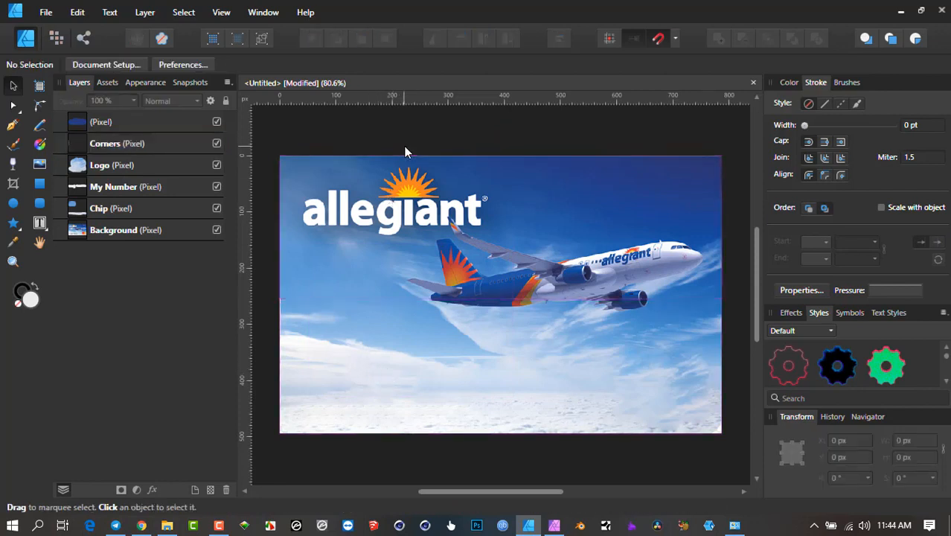